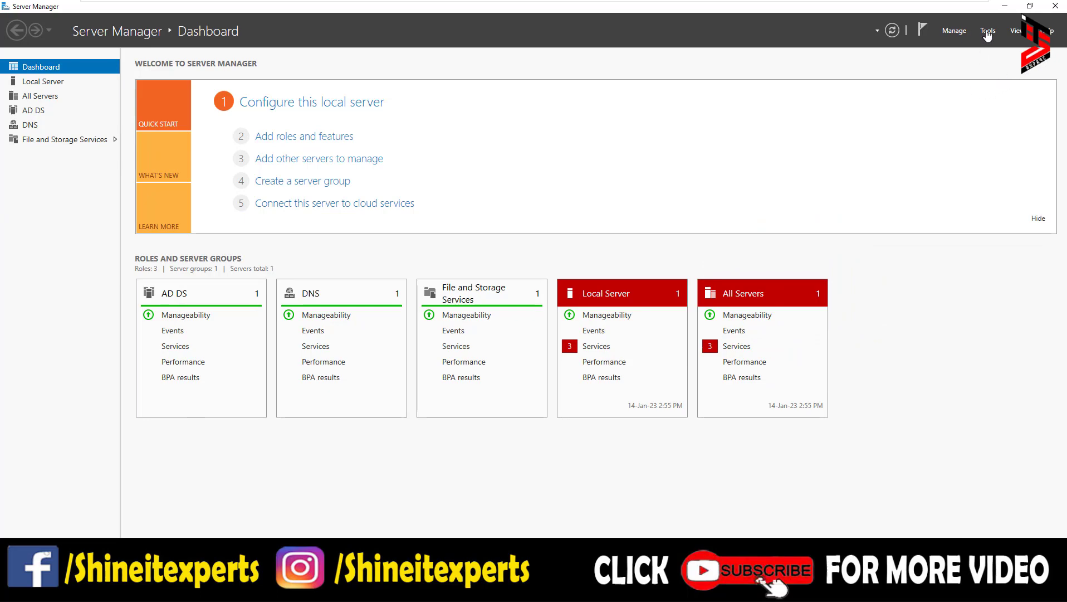
Open Server Manager's Tools menu of administrative tools from the Dashboard
click(987, 32)
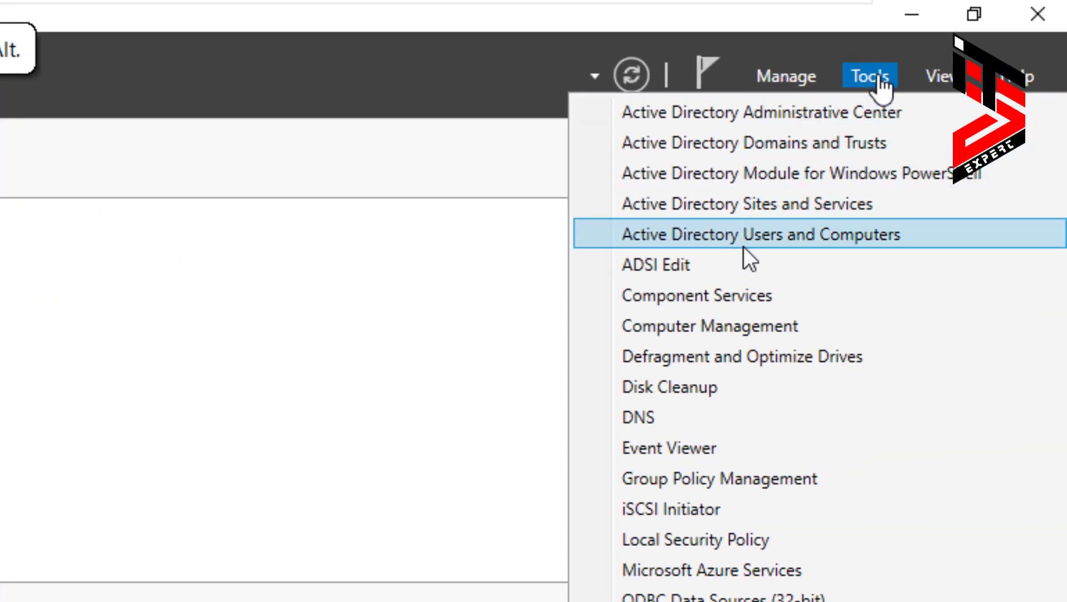
Launch Active Directory Users and Computers and show shineitexperts.local's Computers container with CLIENTPC1
click(820, 235)
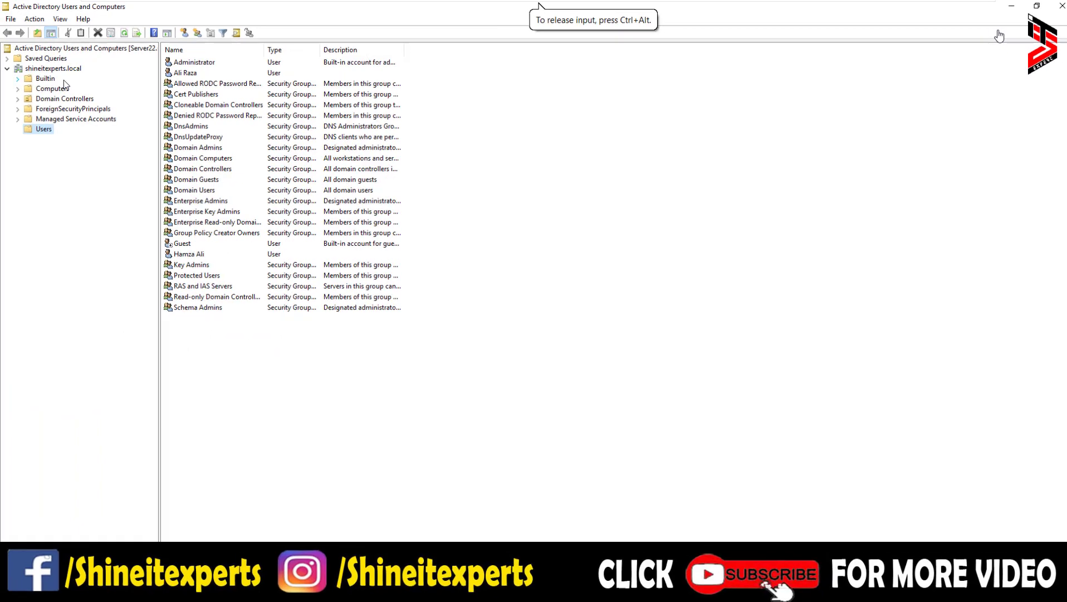
click(47, 71)
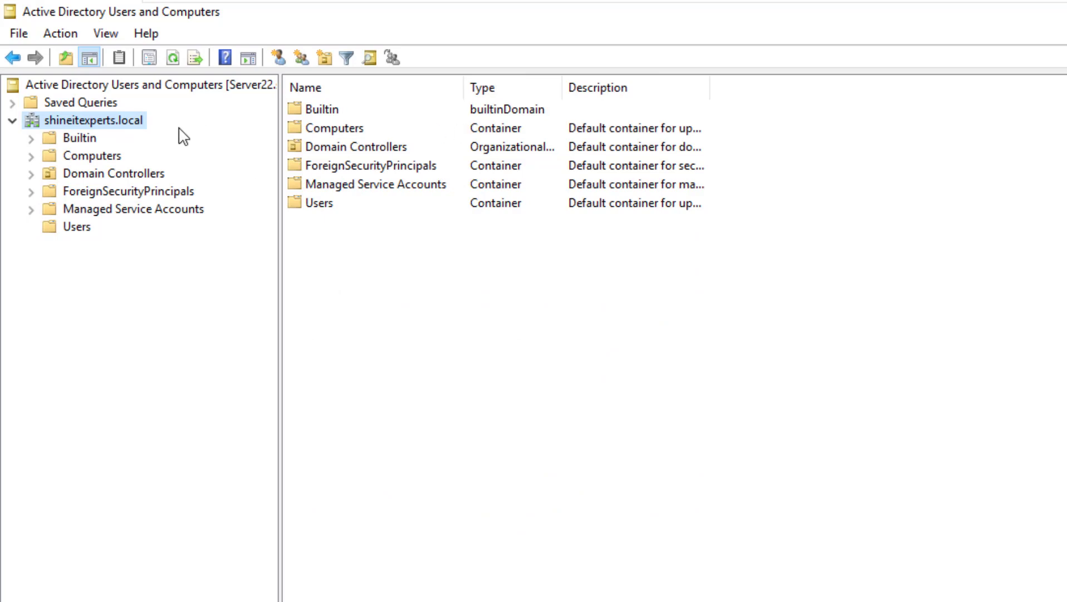
click(88, 142)
click(95, 159)
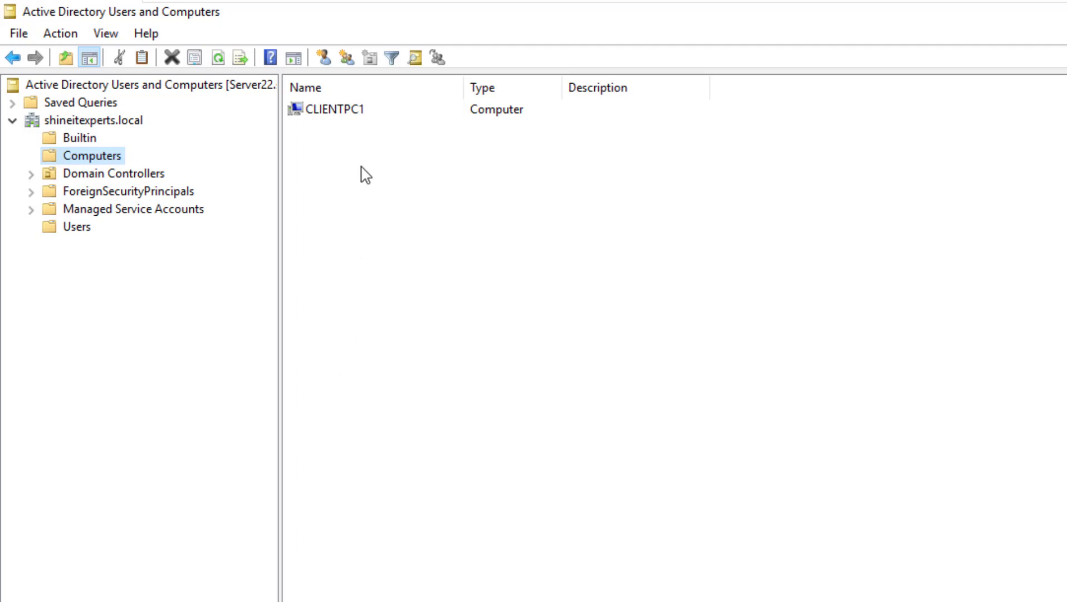
Create the Ali-PC computer object in Computers, next to CLIENTPC1
right_click(329, 161)
mouse_move(458, 220)
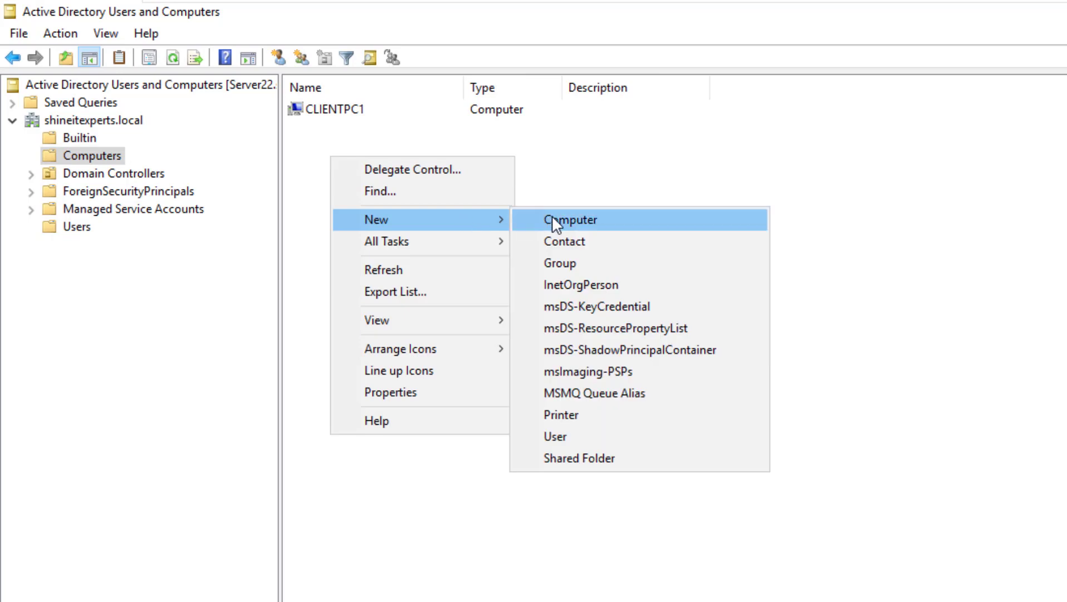
click(553, 219)
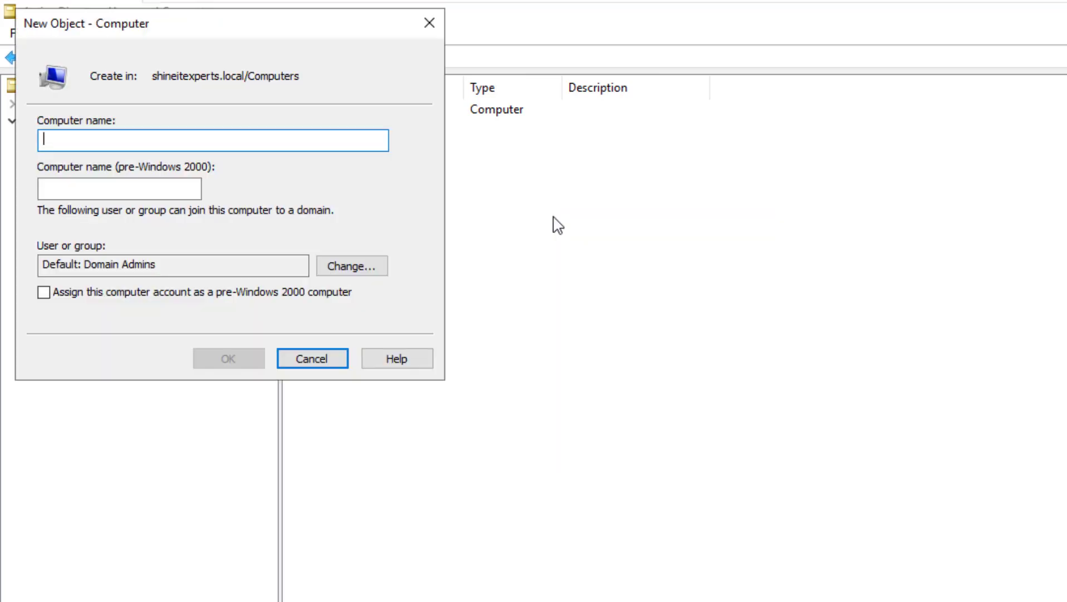
text(Ali-)
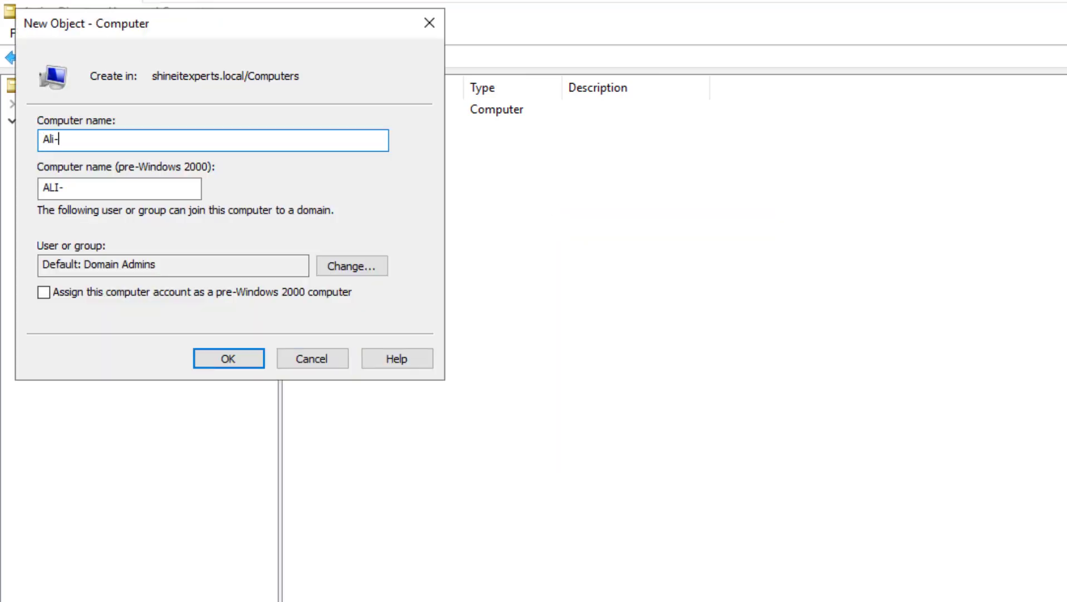
text(PC)
click(225, 357)
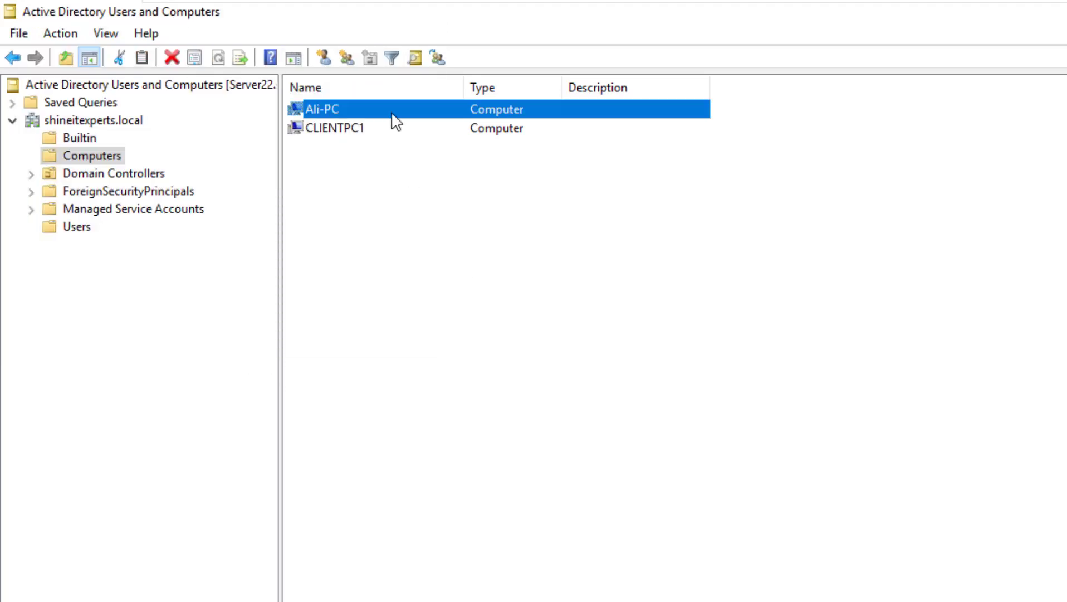
click(340, 168)
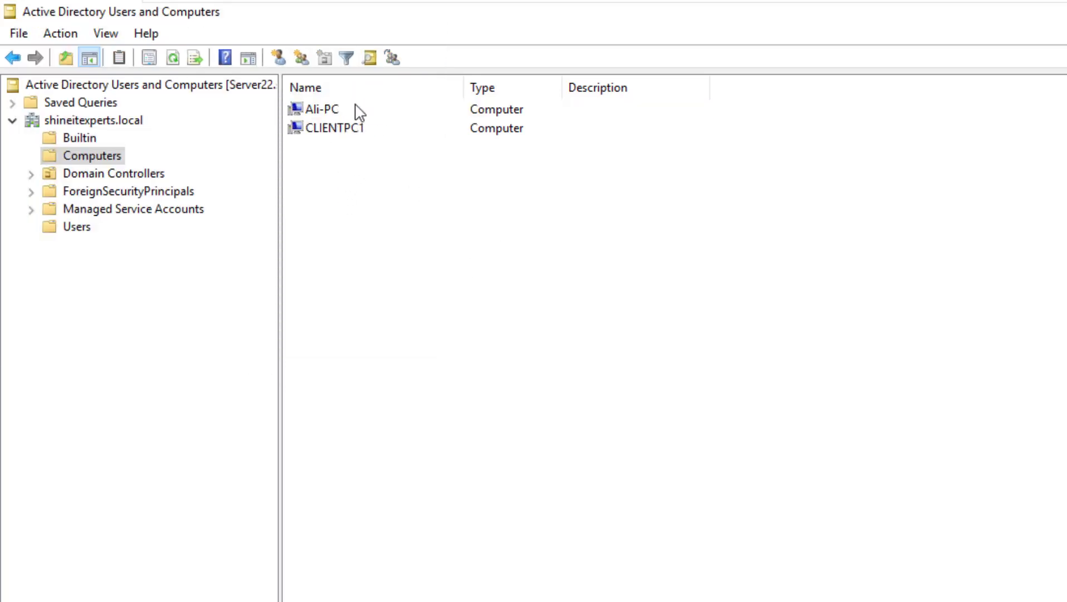
click(319, 114)
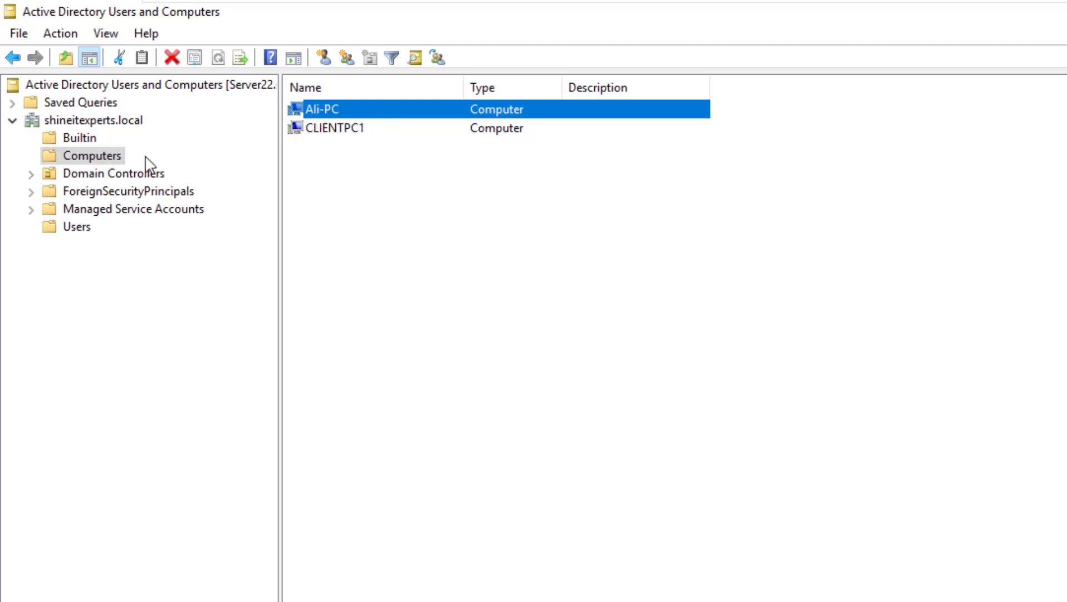
Browse Domain Controllers and Users, then select the shineitexperts.local domain root
click(87, 173)
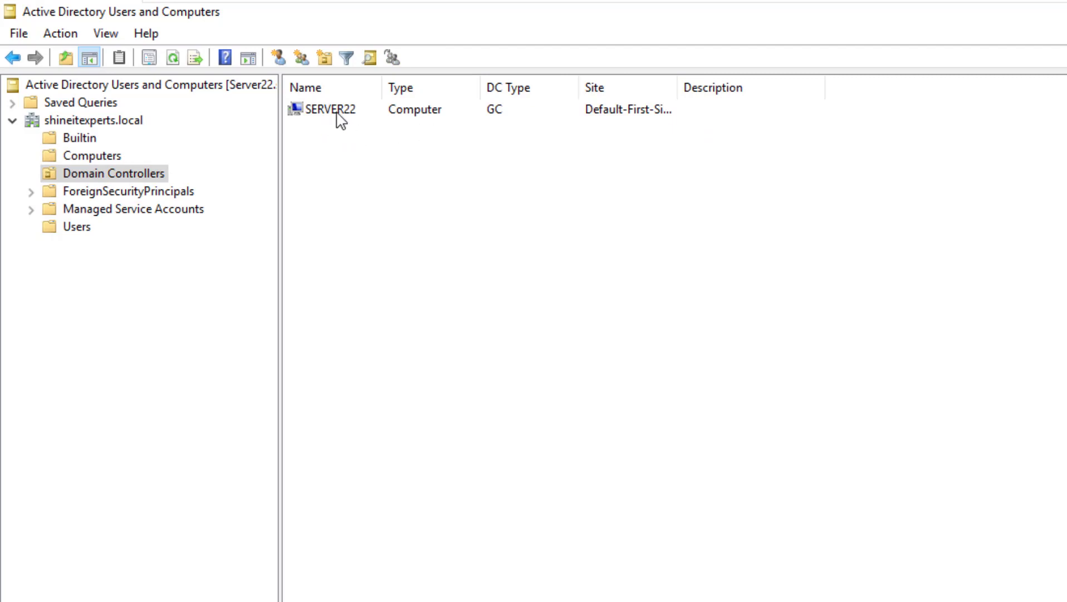
click(71, 228)
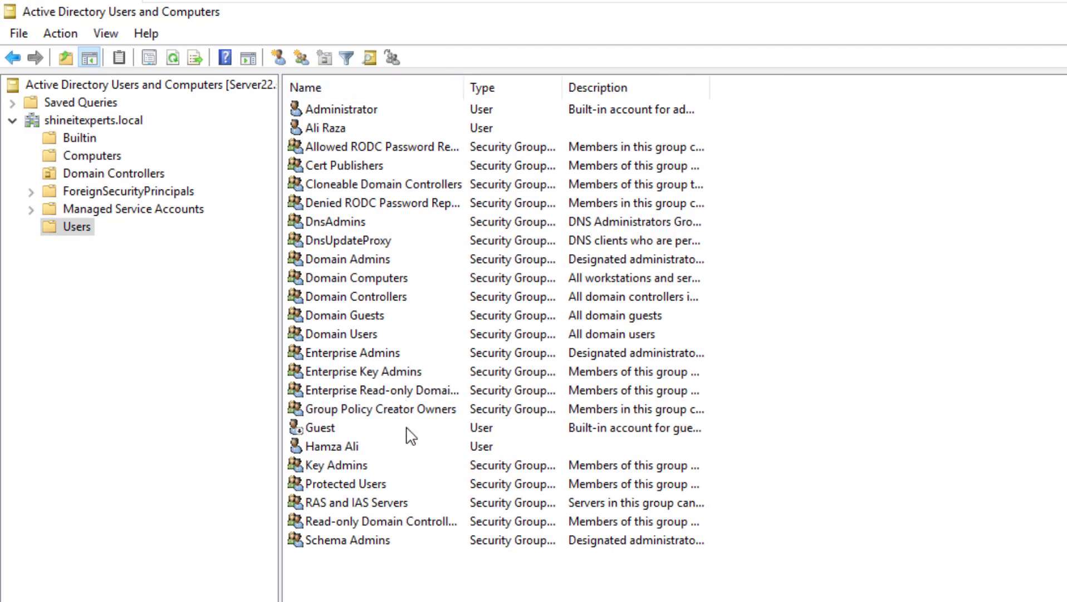
click(90, 123)
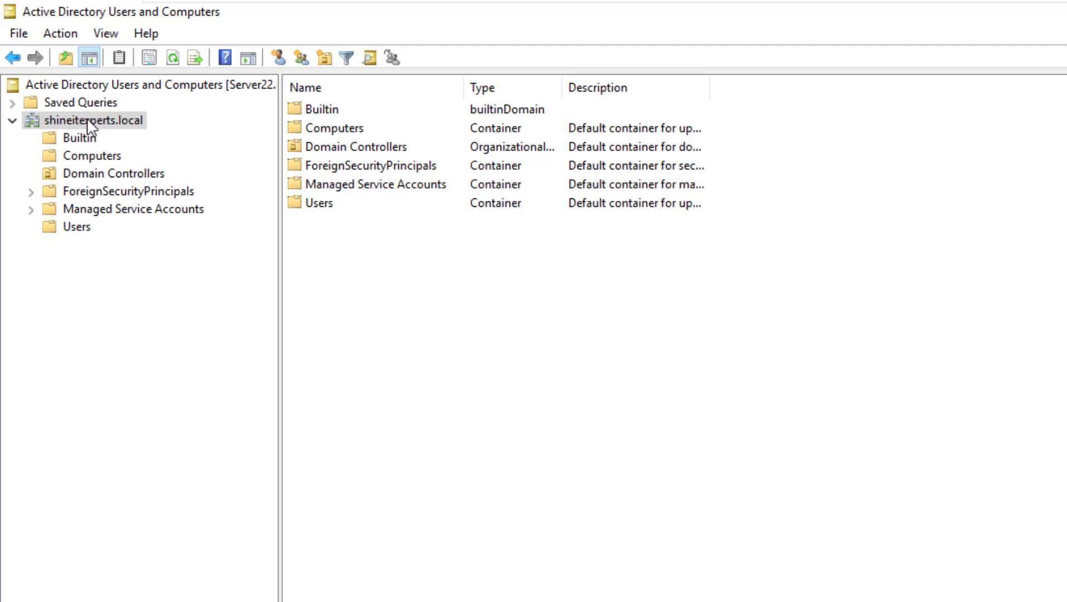
Bring up the New submenu on the shineitexperts.local domain's context menu
right_click(86, 120)
click(83, 119)
right_click(105, 120)
mouse_move(329, 270)
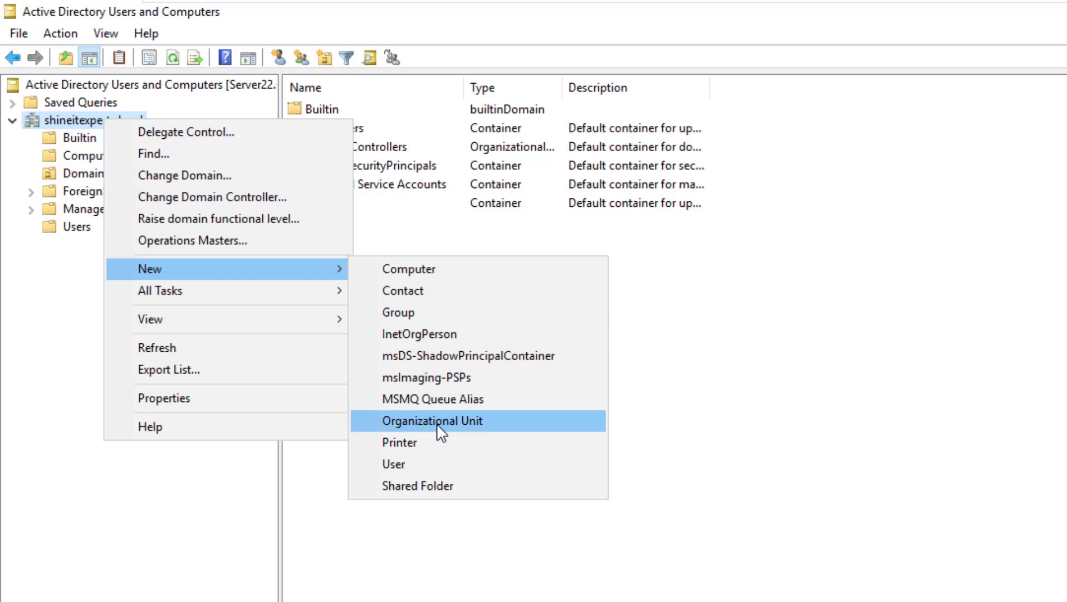
Create an OU named Accounts with accidental-deletion protection turned off
click(437, 422)
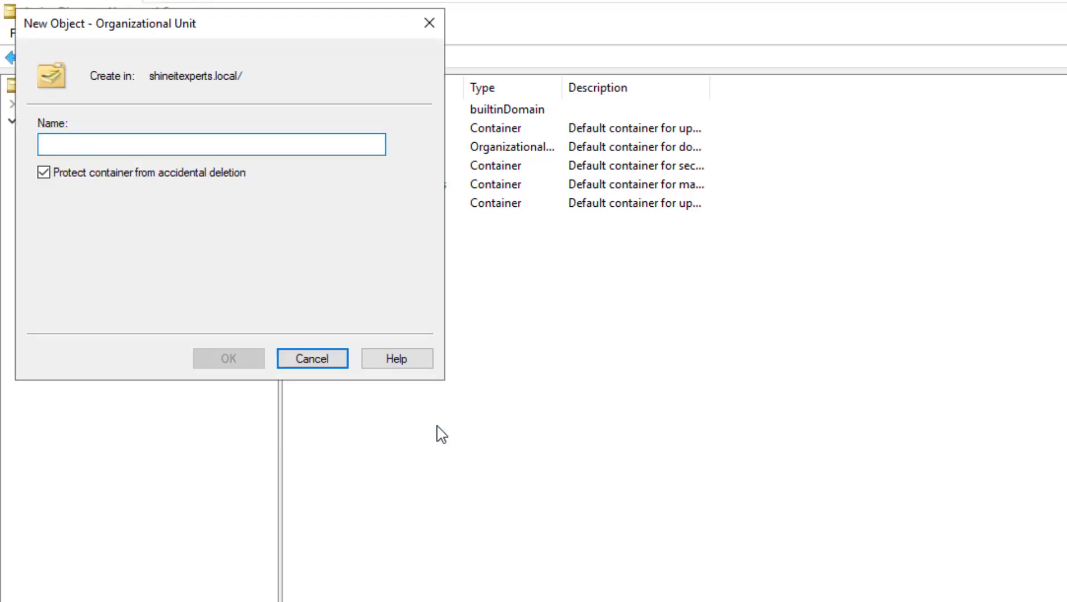
text(Accounts)
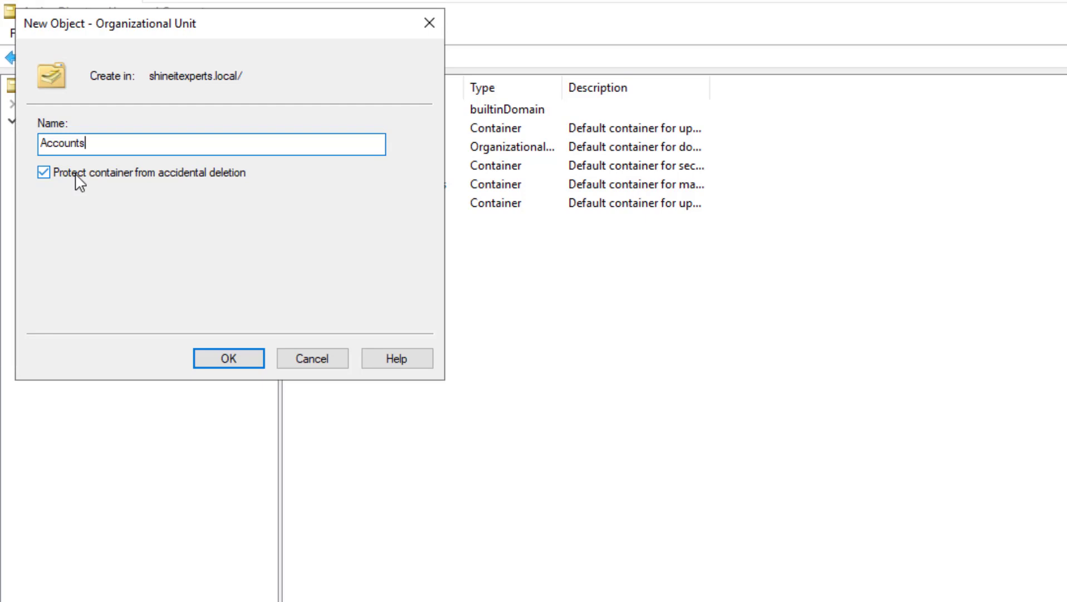
click(78, 177)
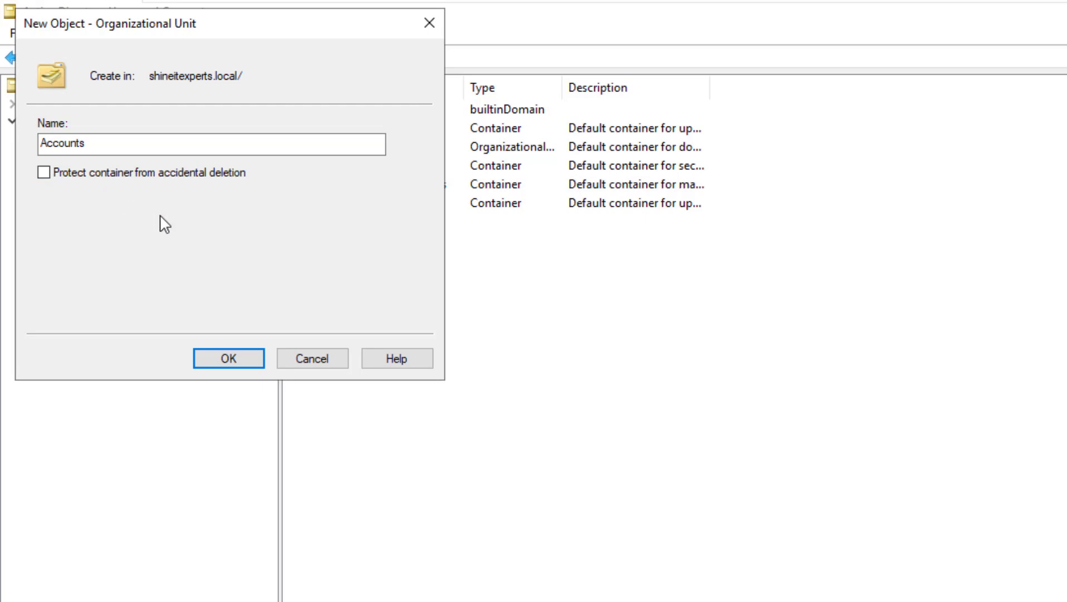
click(240, 357)
Delete the Accounts OU and confirm the deletion
click(74, 226)
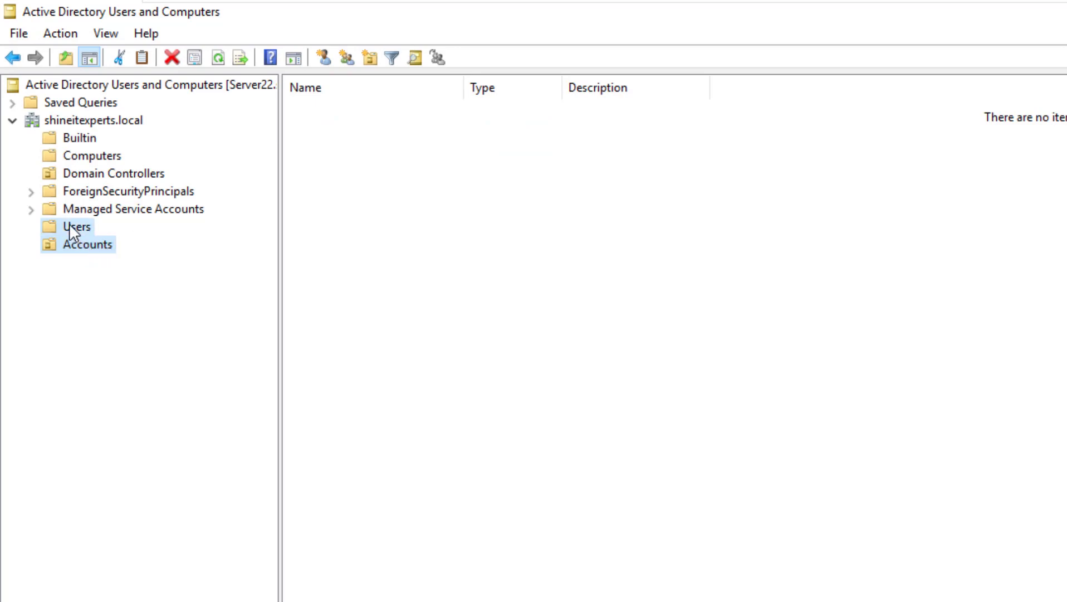
right_click(75, 243)
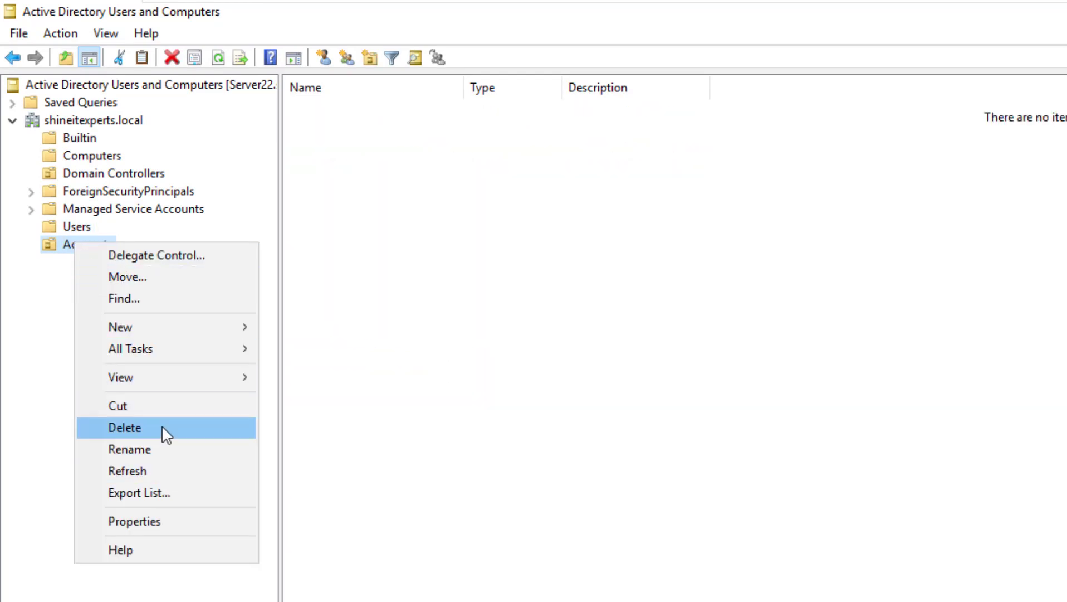
click(162, 427)
click(994, 595)
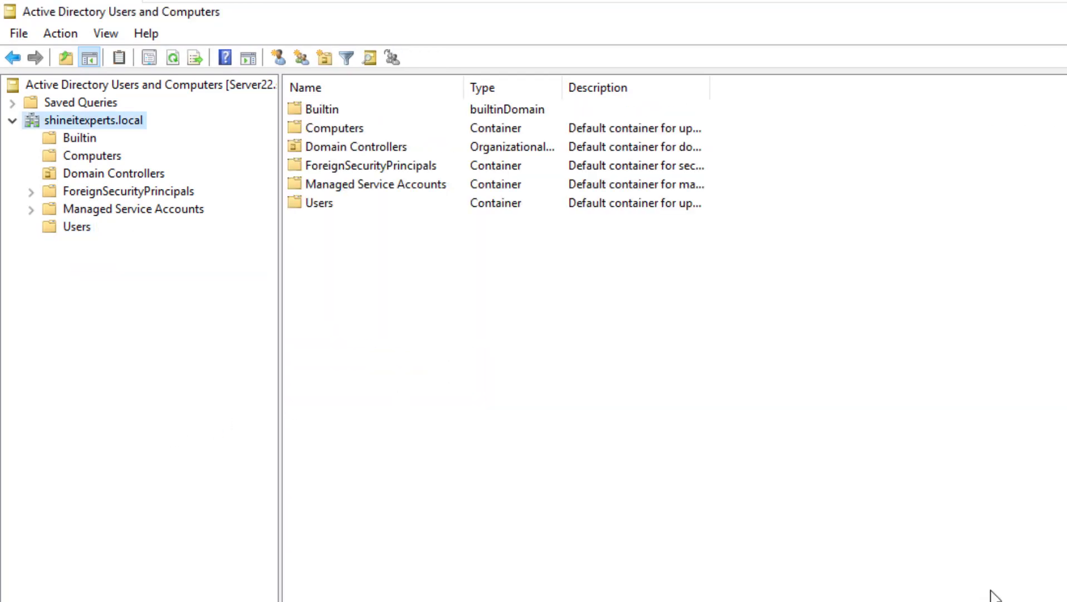
right_click(85, 121)
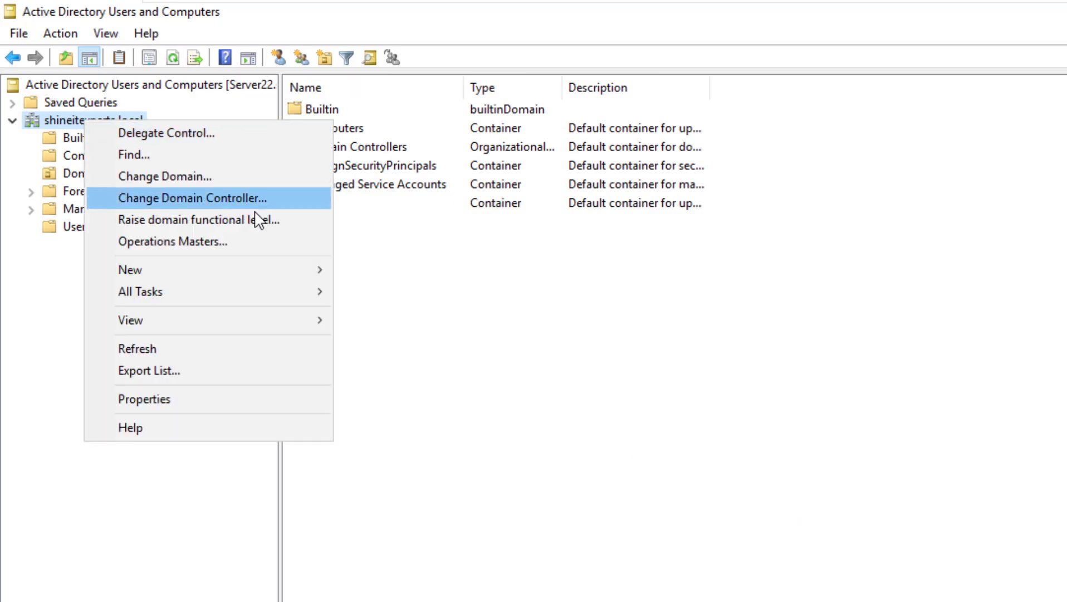
mouse_move(312, 270)
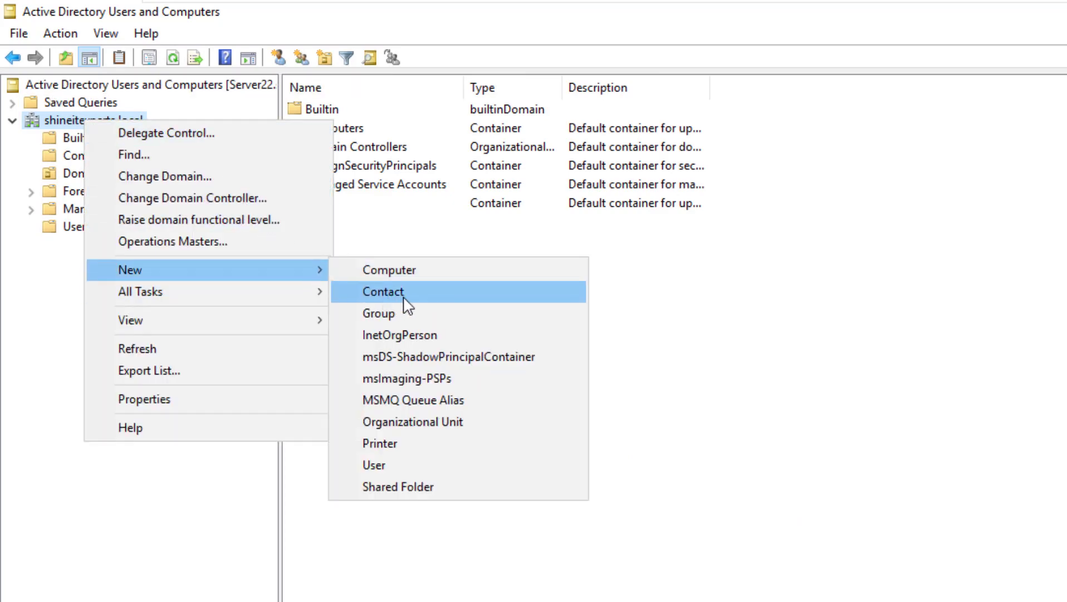
click(446, 425)
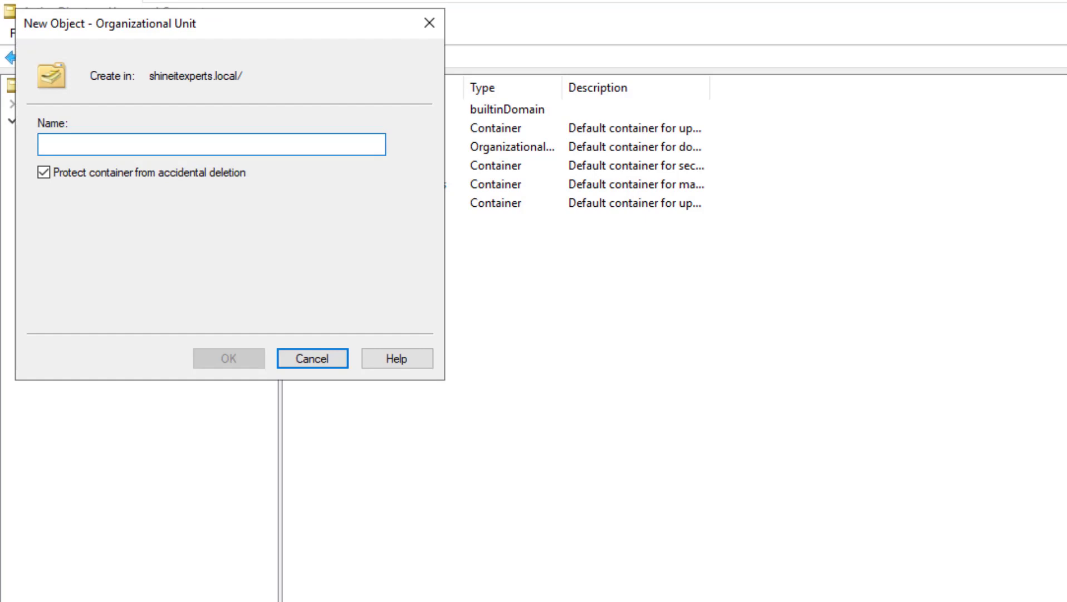
text(Accounts)
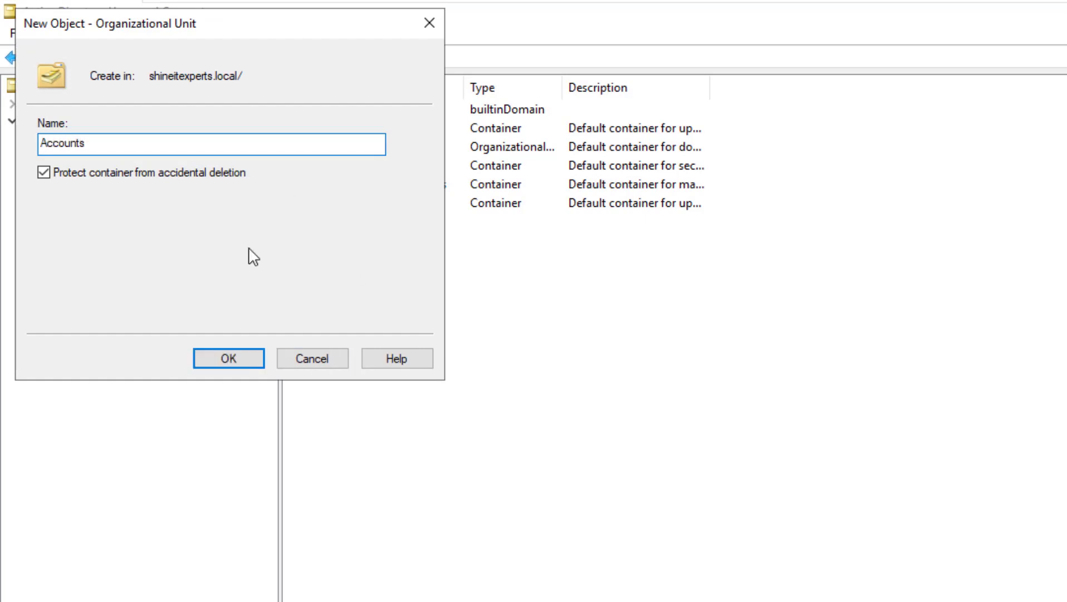
click(249, 361)
right_click(102, 252)
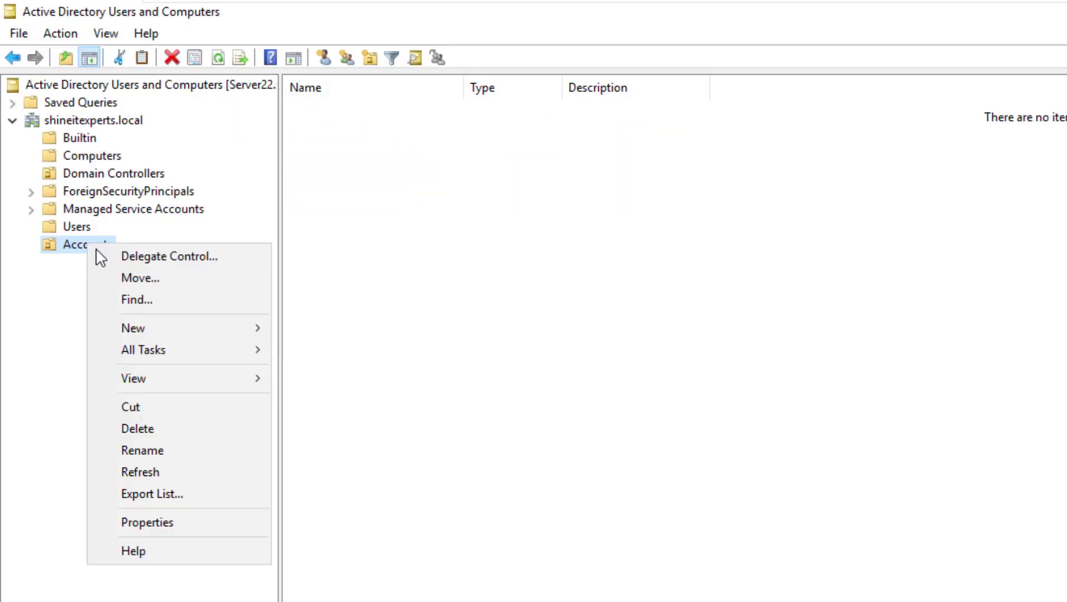
click(191, 425)
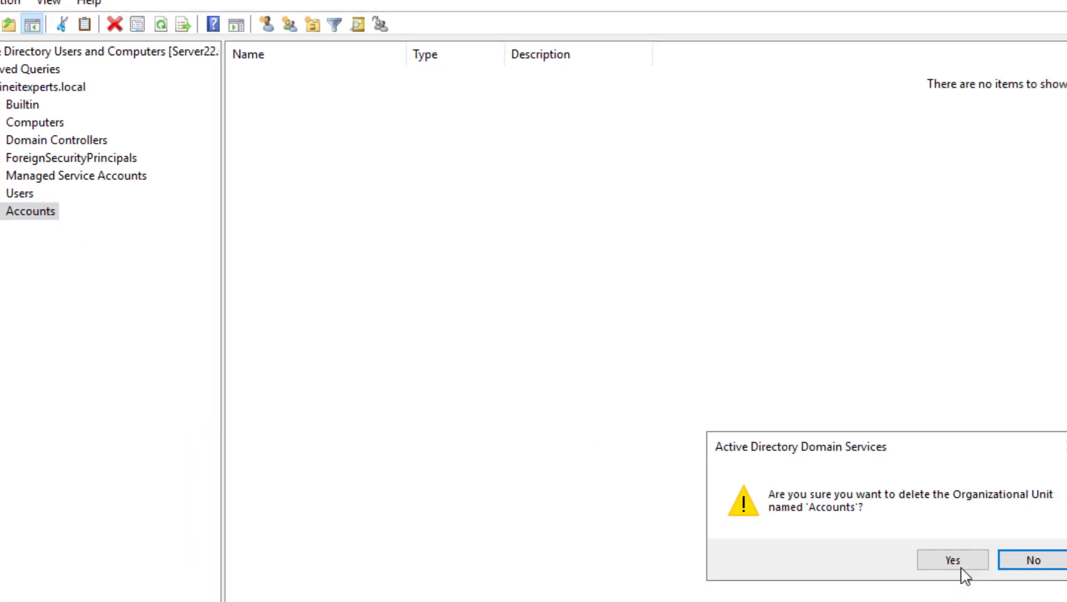
click(1010, 592)
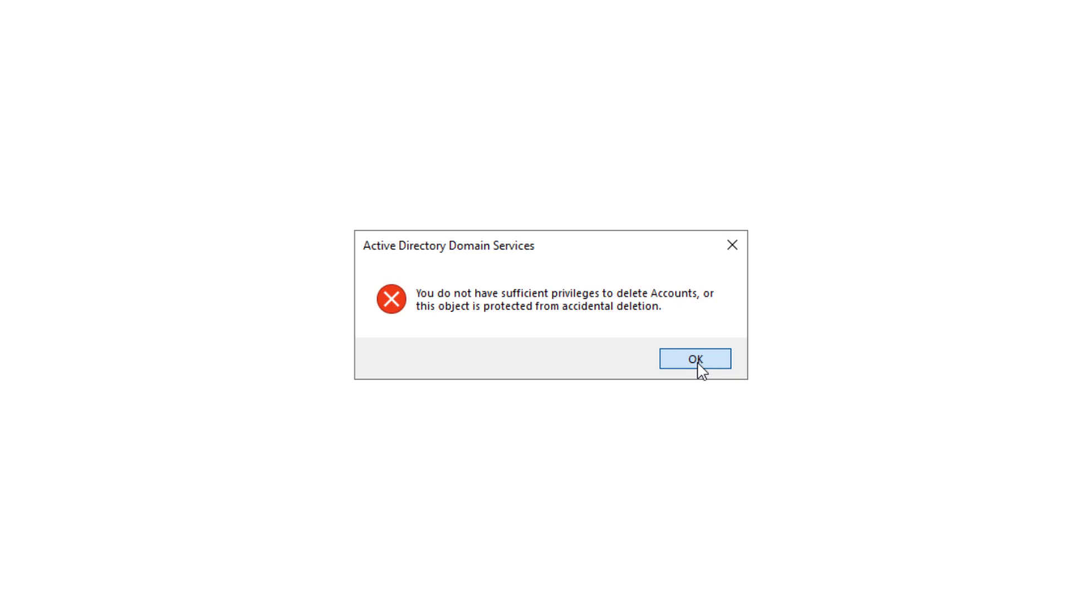
click(698, 359)
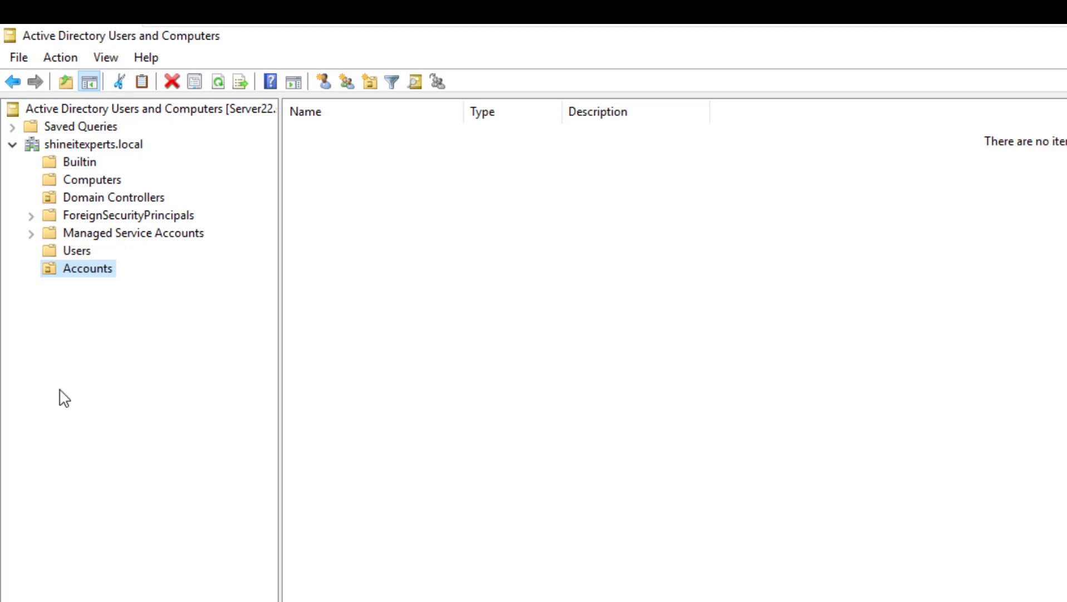
click(76, 268)
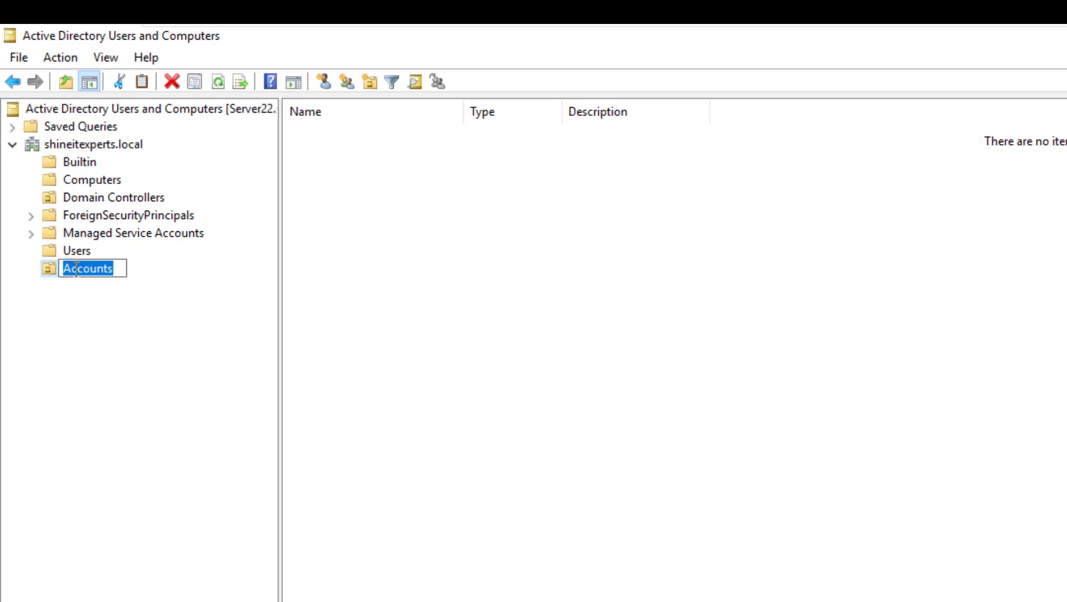
click(134, 309)
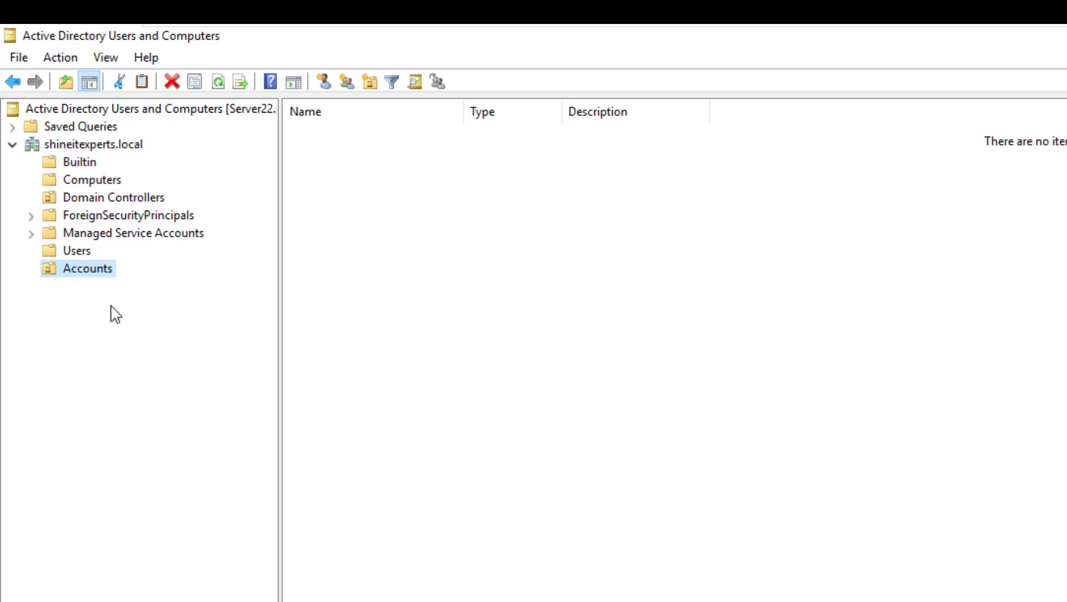
key(Up)
key(Down)
Start a new user in Accounts and enter the user's first, last and logon names
right_click(445, 185)
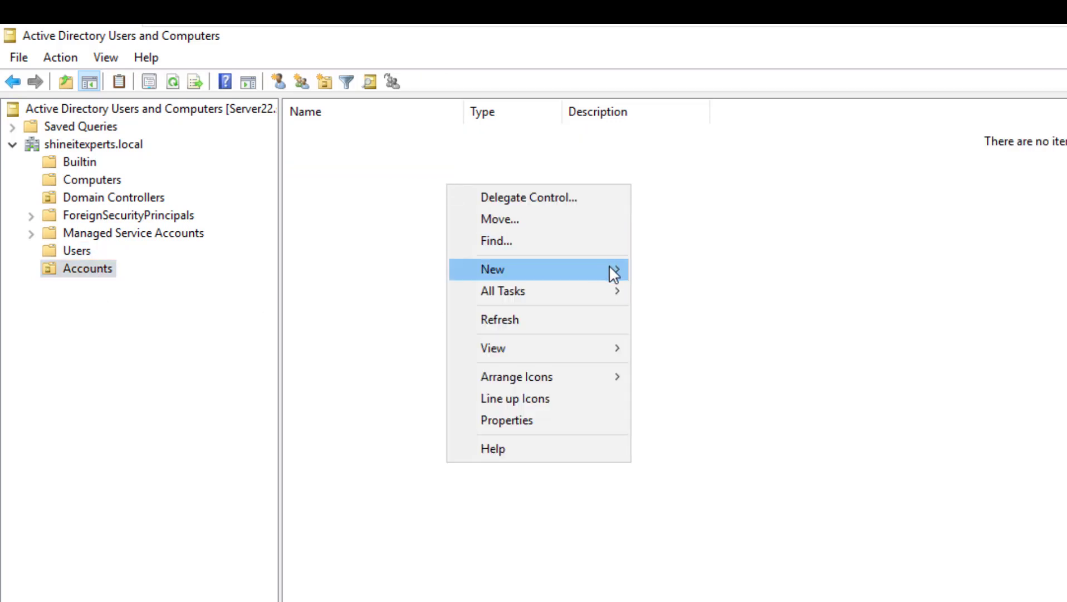
mouse_move(609, 269)
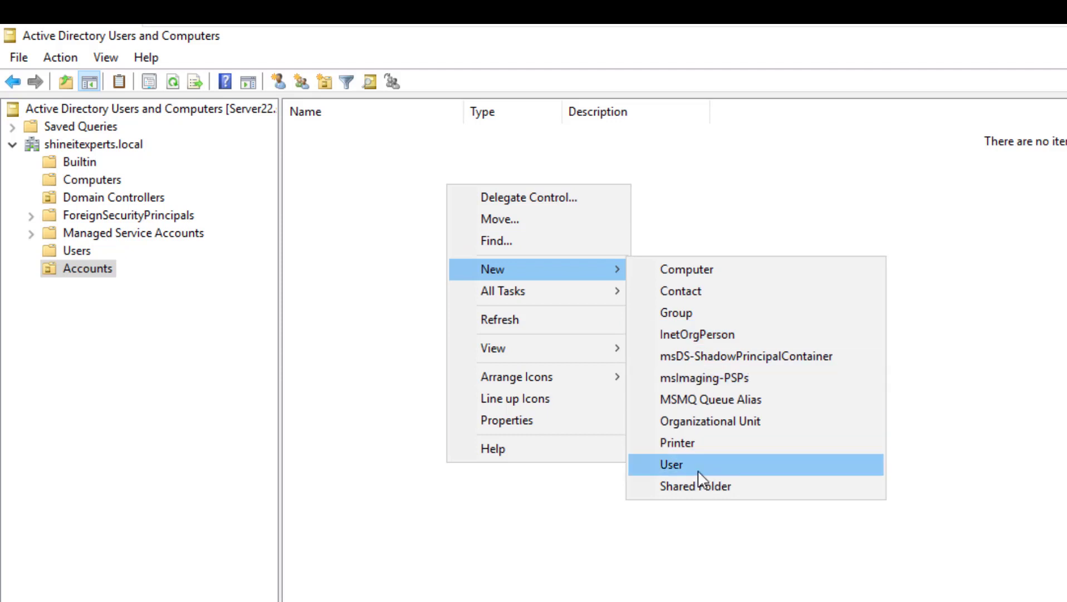
click(698, 469)
text(Ali)
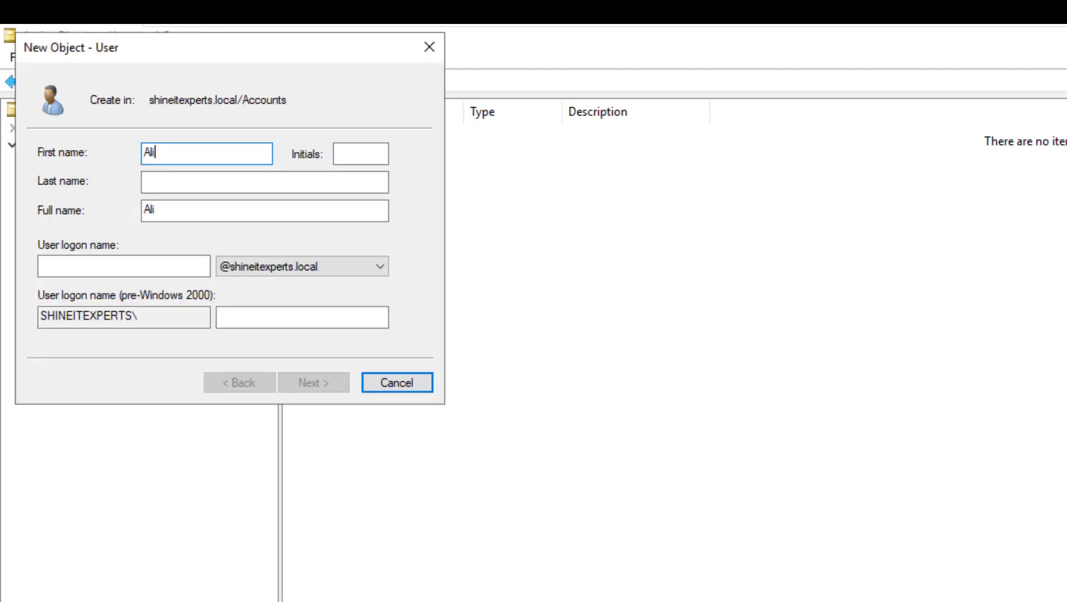
key(BackSpace)
key(BackSpace)
key(BackSpace)
key(Tab)
key(Tab)
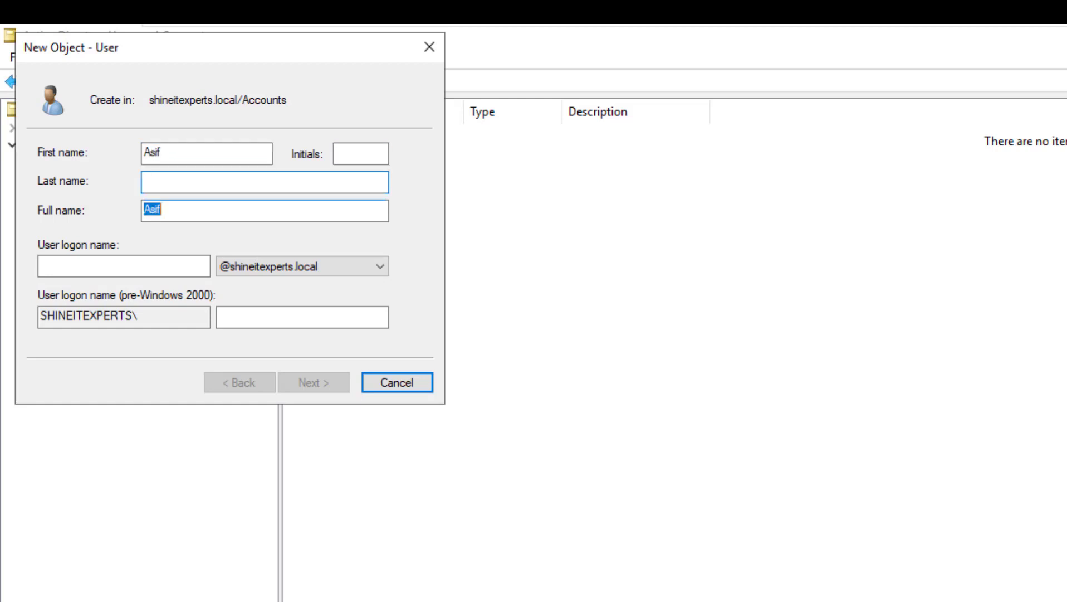
key(Tab)
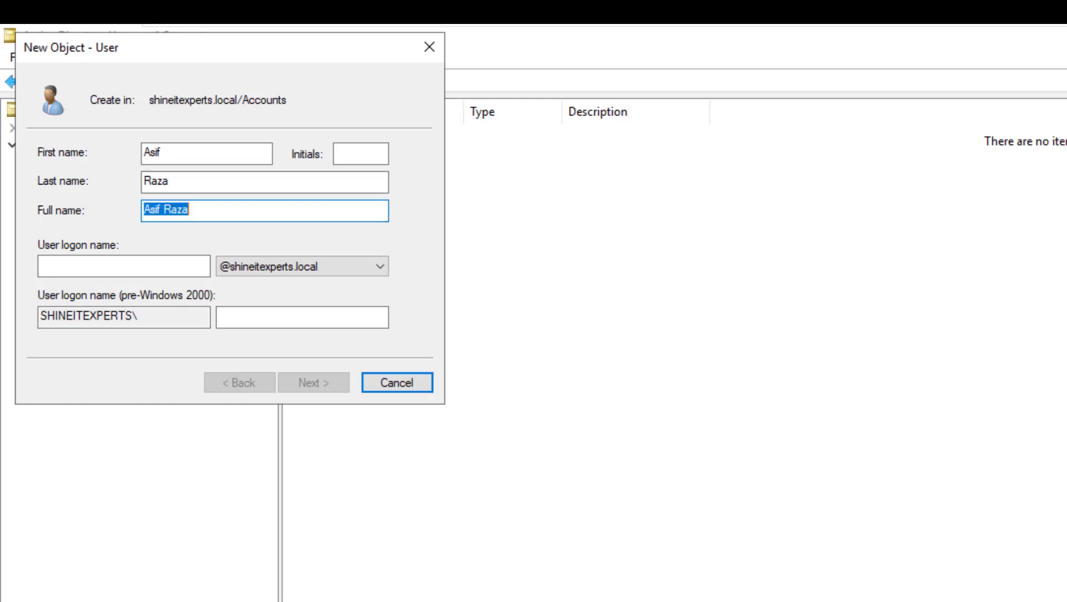
key(Tab)
text(asif)
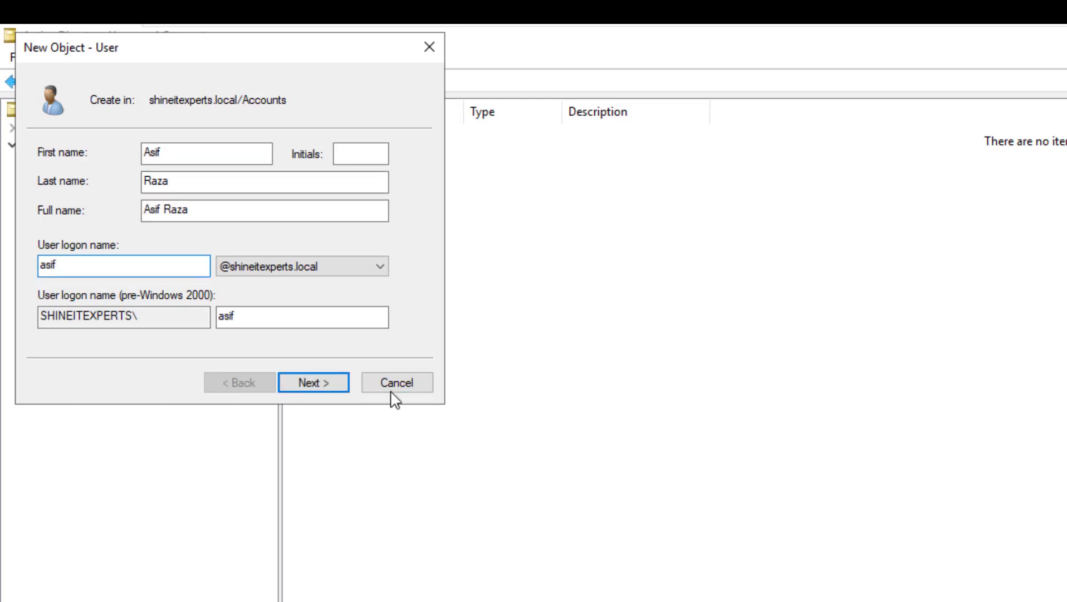
Enter and confirm the account password, set it to never expire, and finish the wizard
click(294, 376)
text(P@ssw0rd)
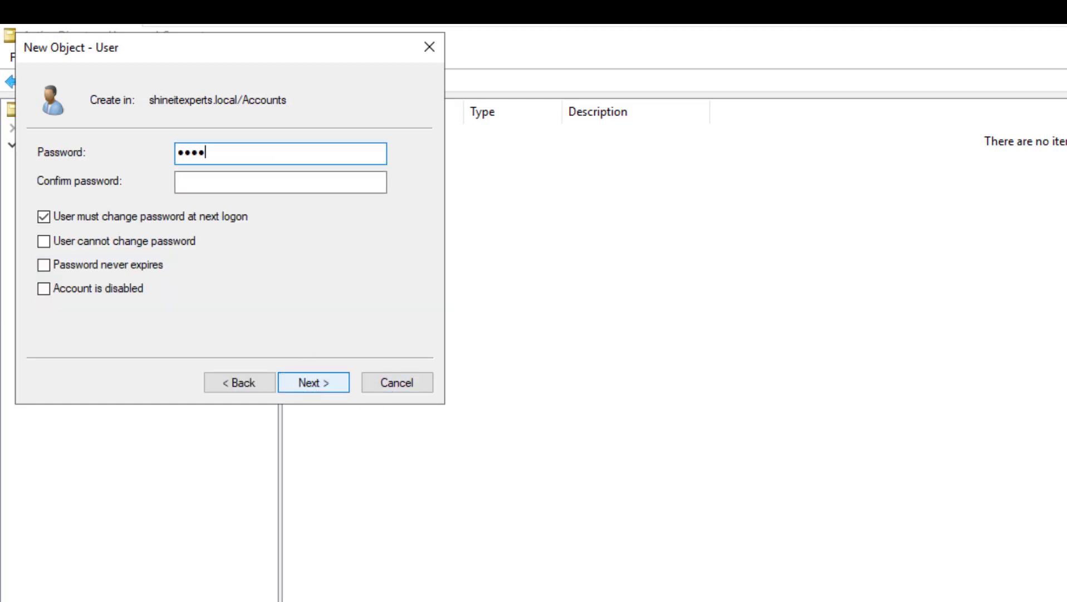
key(Tab)
text(P@ssw0rd)
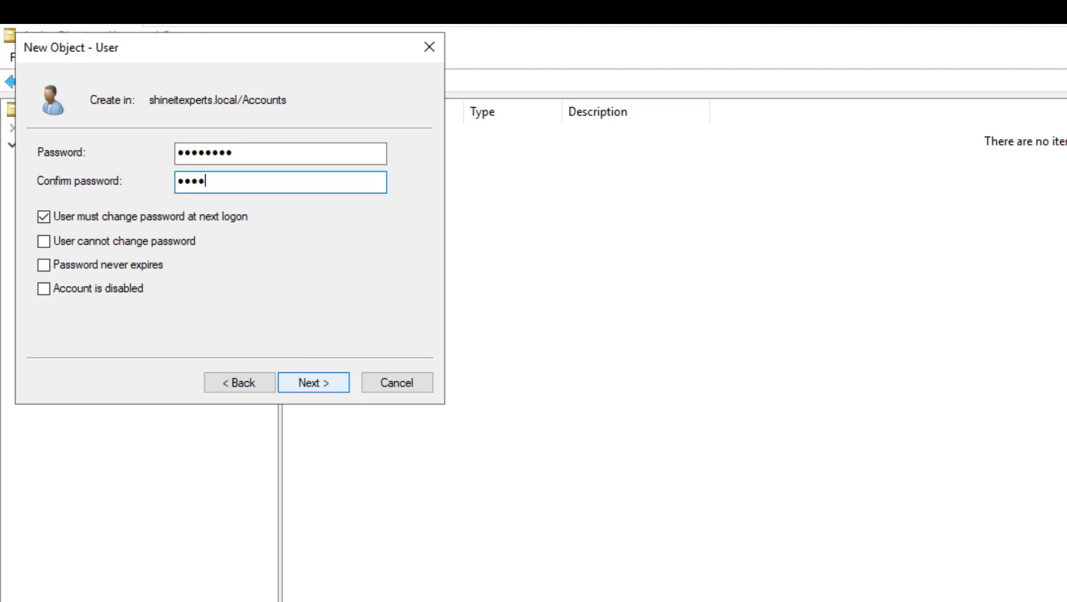
key(Tab)
key(space)
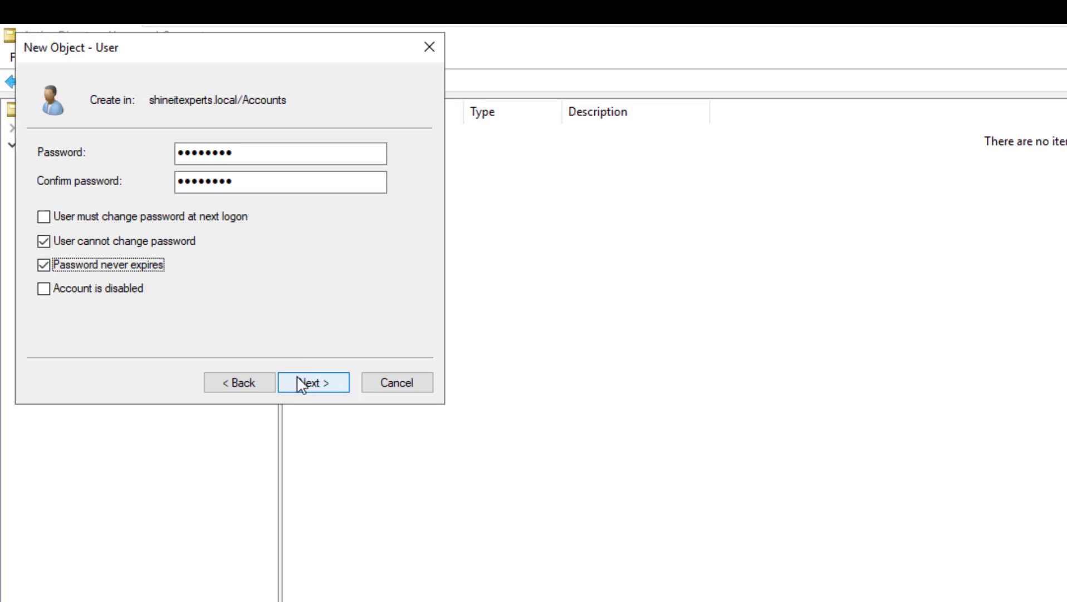
click(301, 383)
click(299, 382)
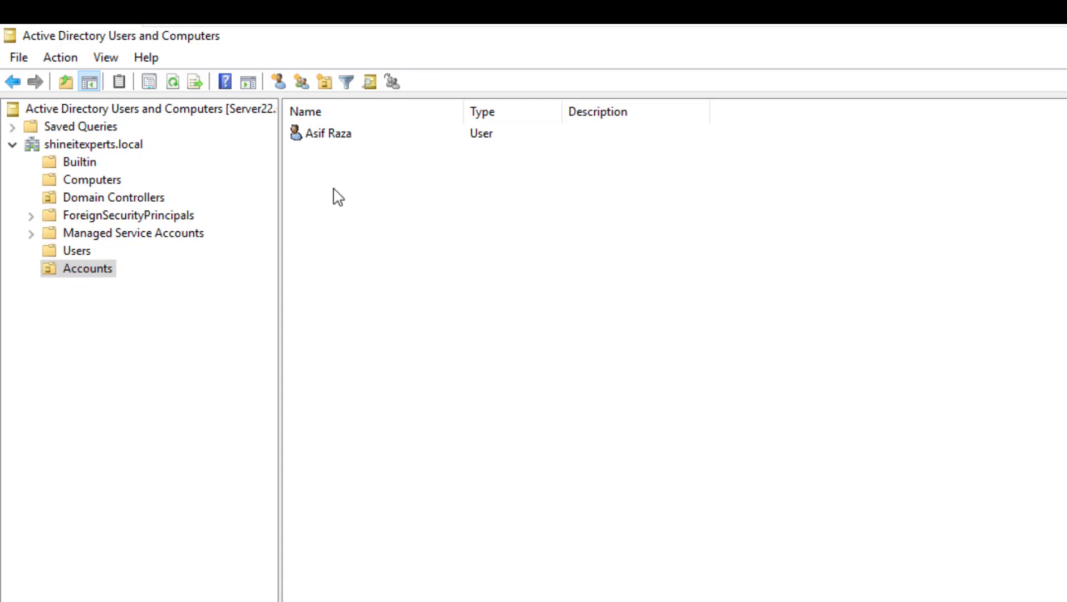
Create the HR group as Global scope, Security type in the Accounts OU
click(79, 272)
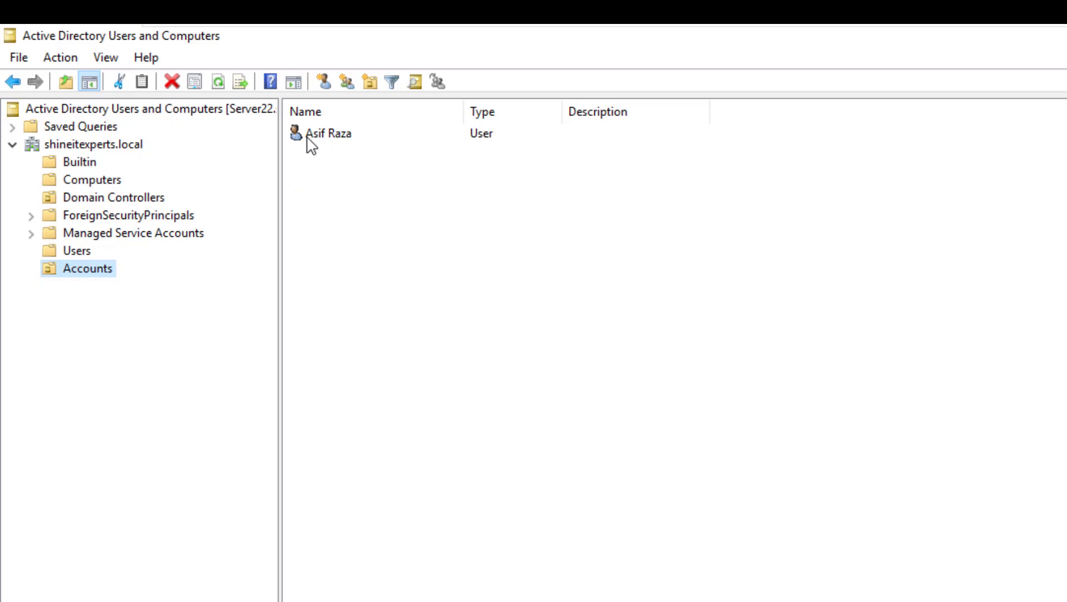
right_click(343, 188)
mouse_move(471, 267)
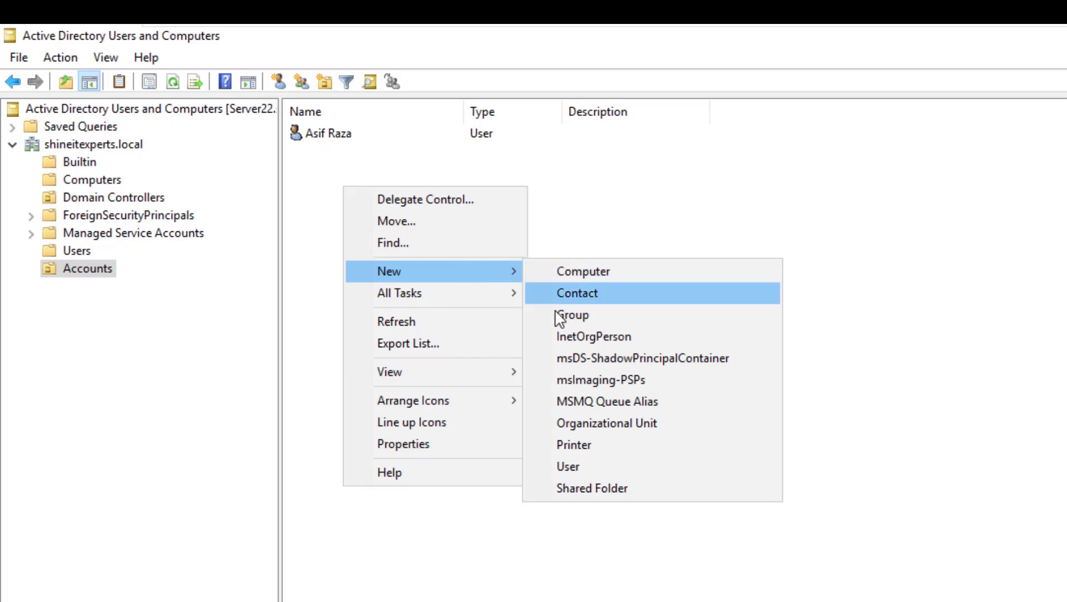
click(590, 316)
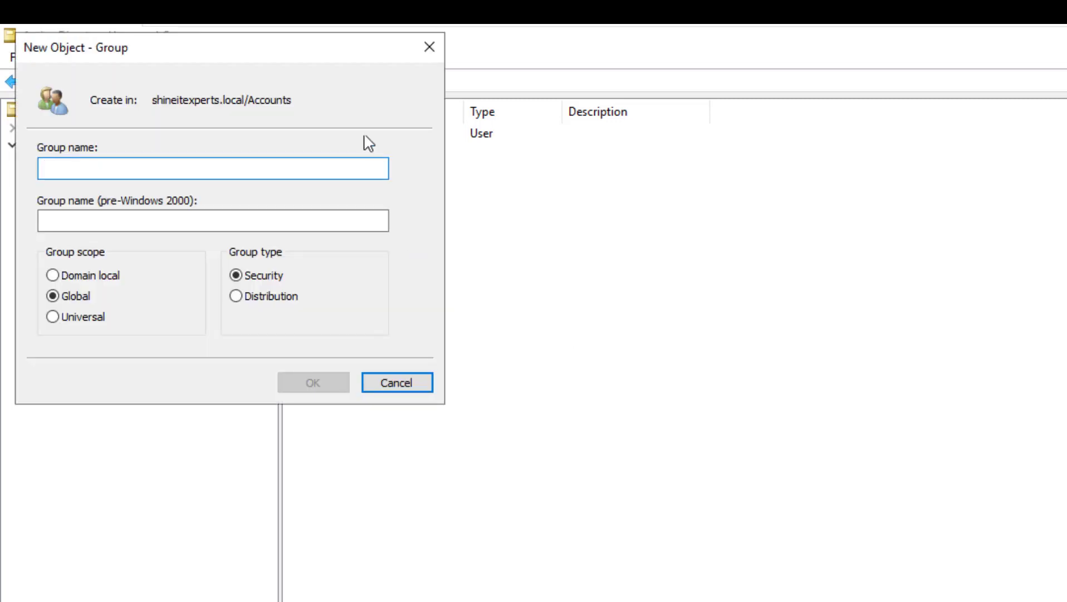
drag(317, 58, 631, 181)
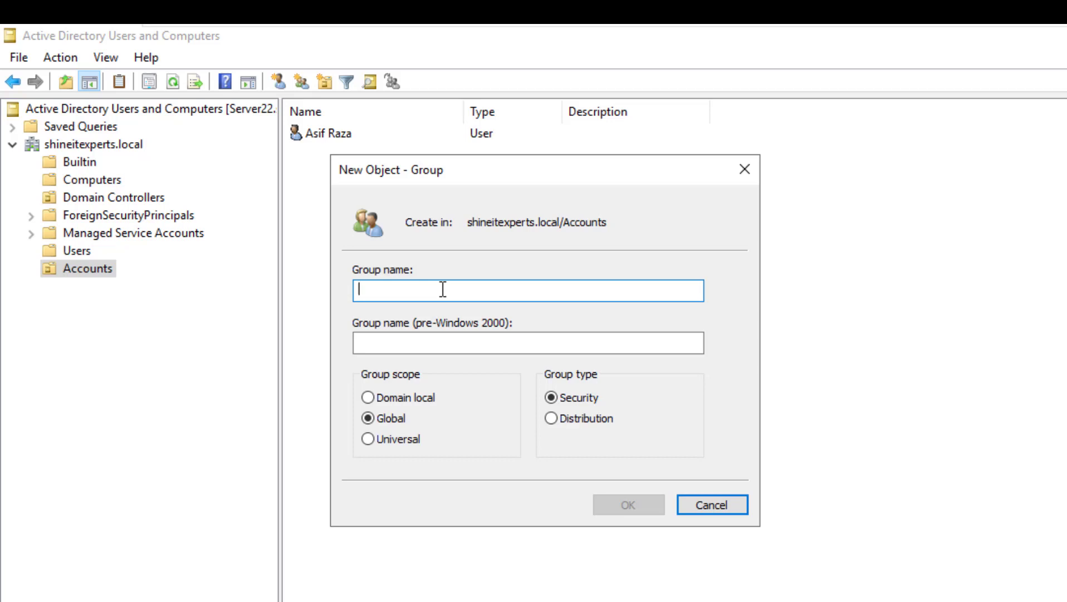
text(HR)
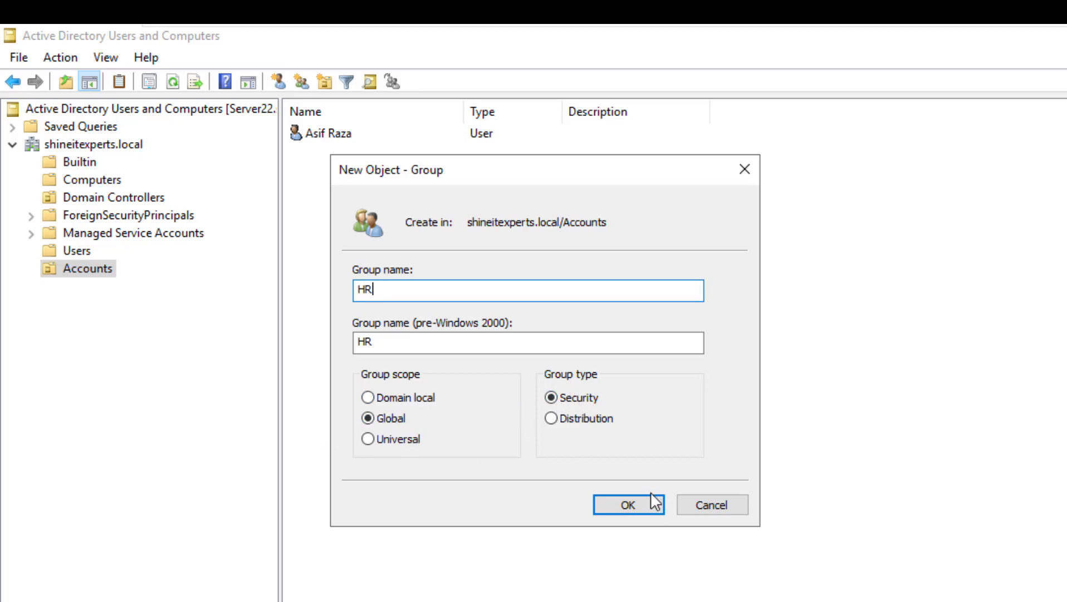
click(613, 506)
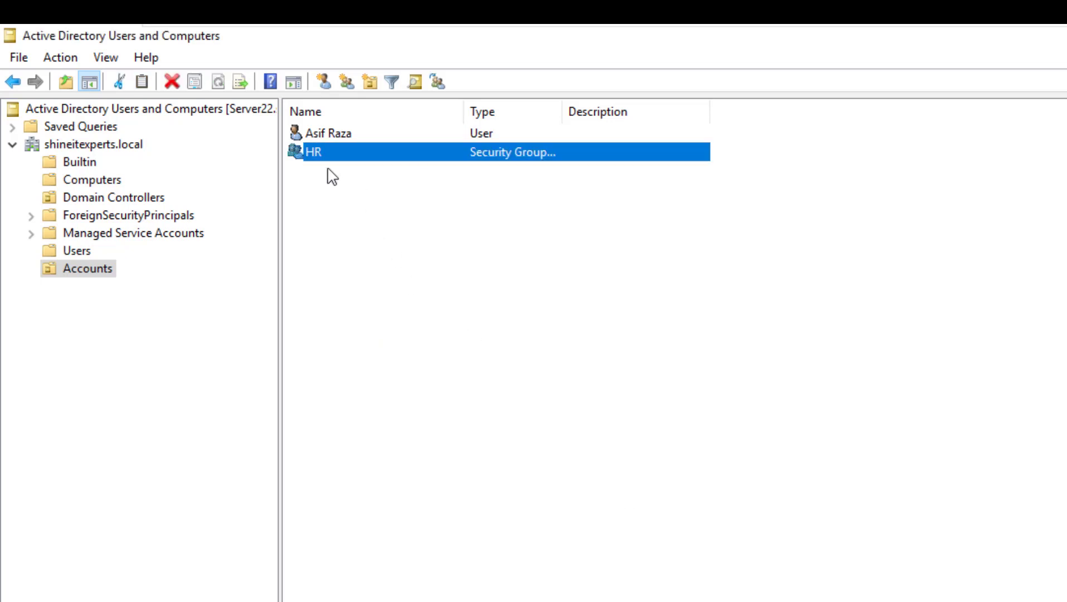
Add HR to the new user's Member Of list and apply the change
double_click(329, 133)
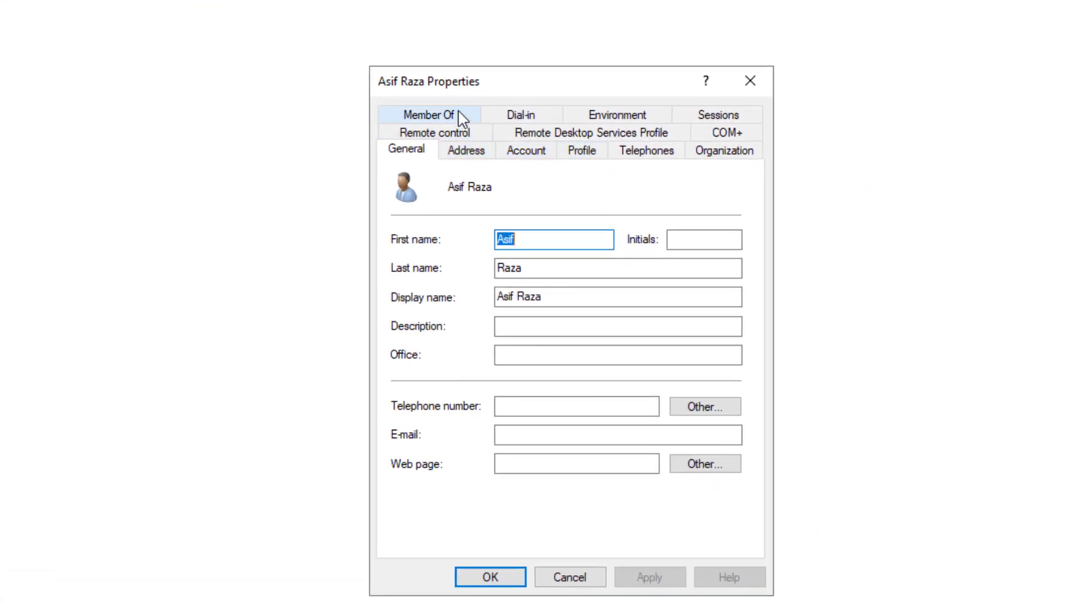
click(457, 111)
click(418, 389)
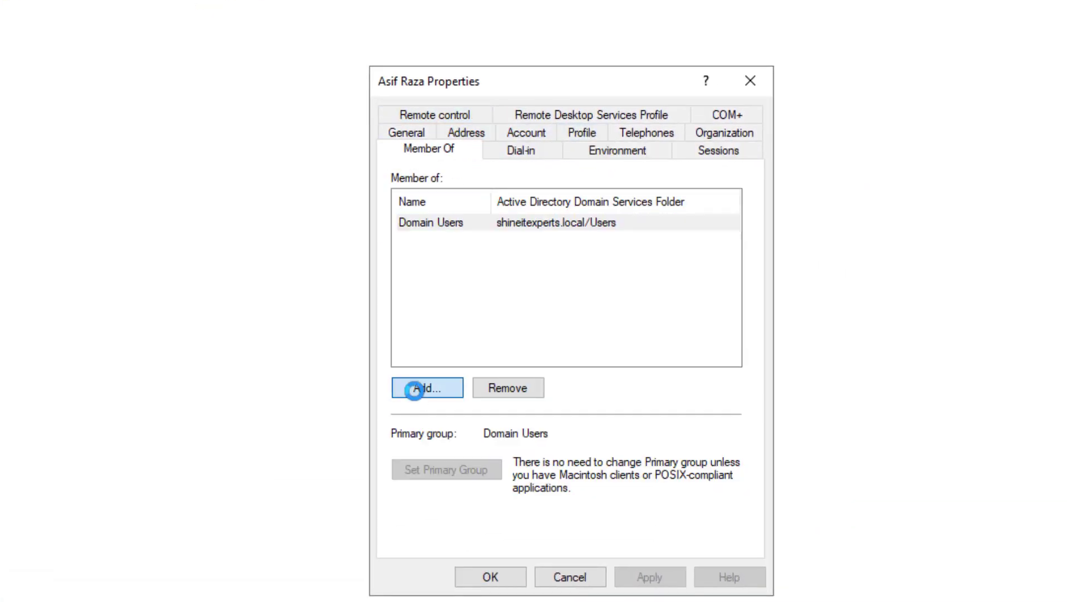
text(HR)
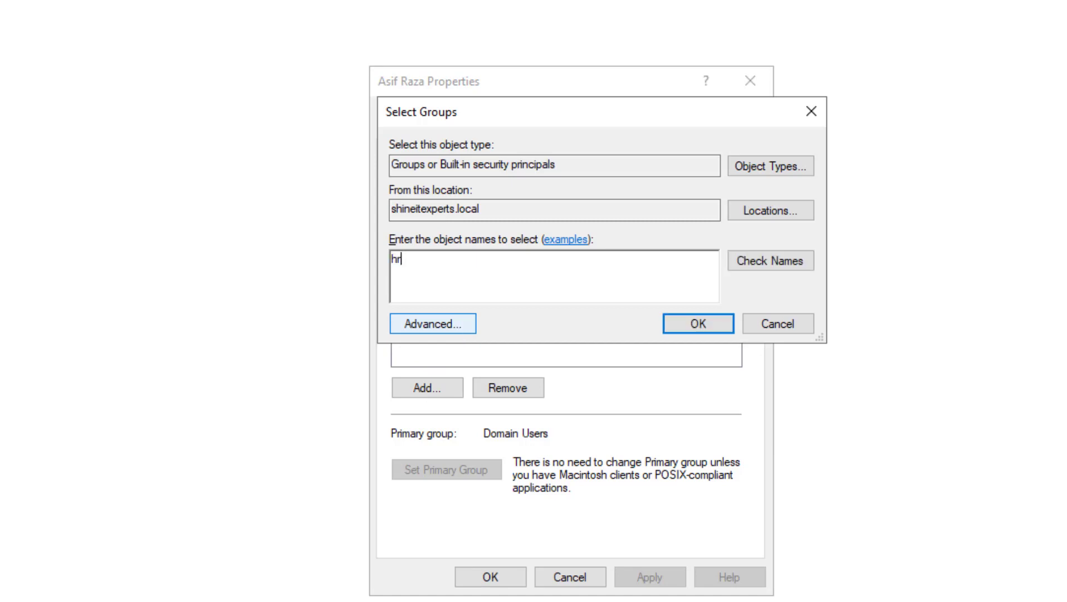
click(693, 326)
click(649, 576)
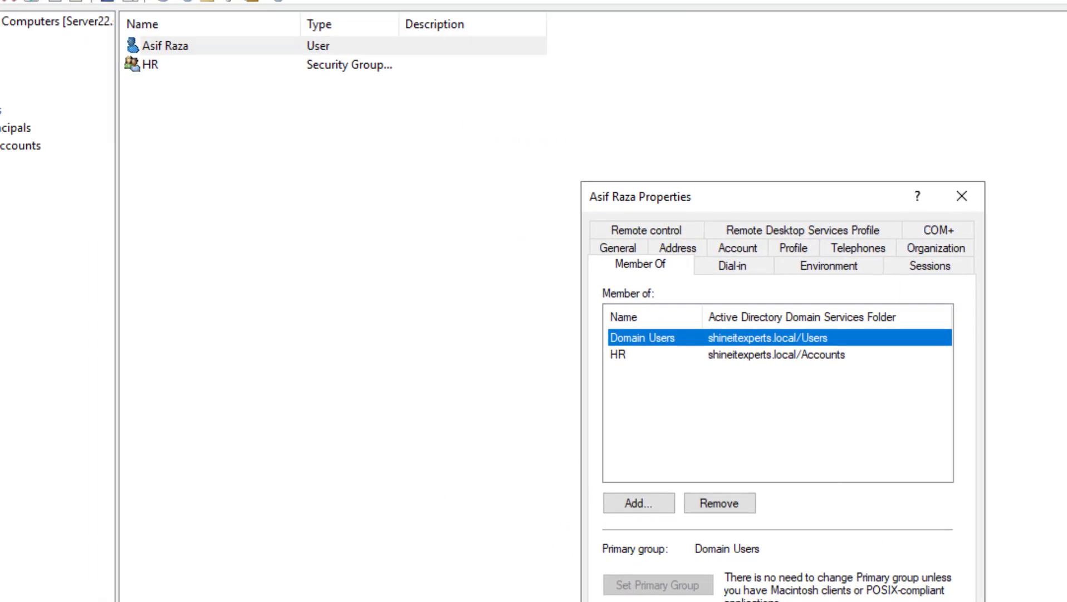
click(490, 577)
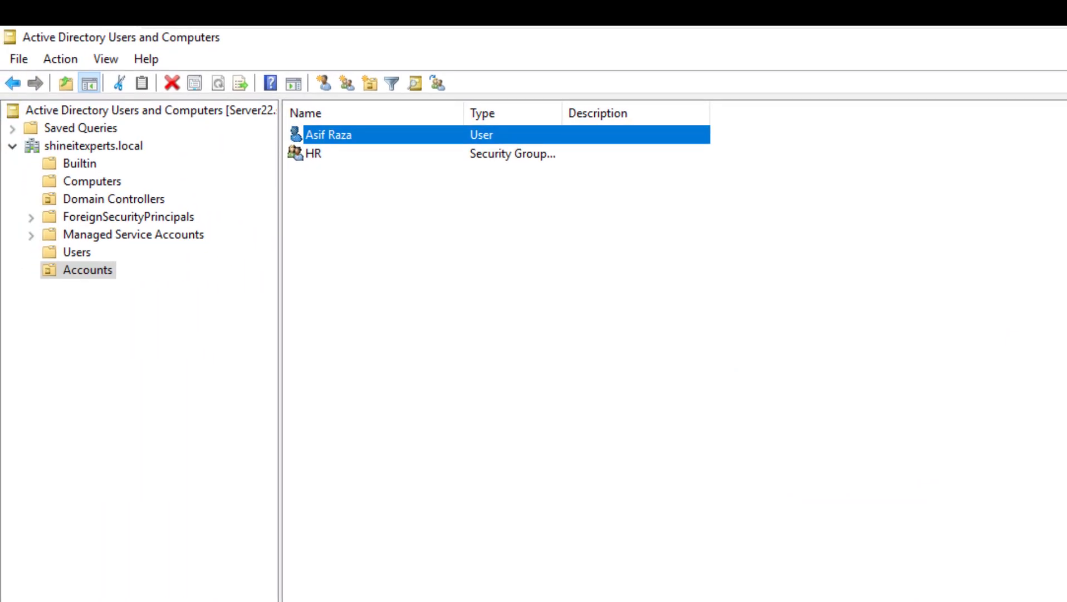
right_click(92, 269)
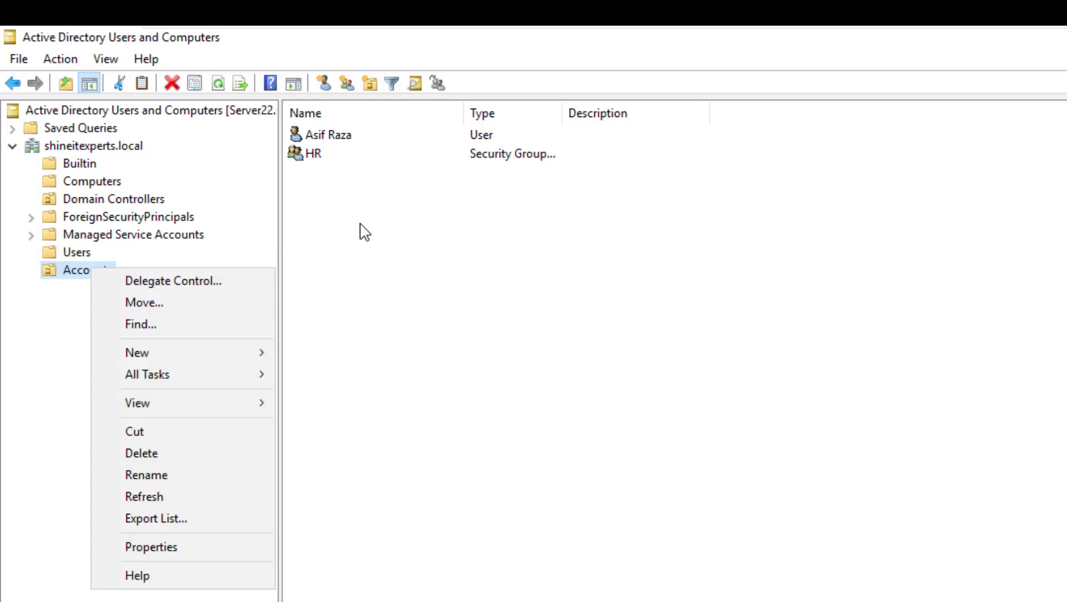
click(363, 227)
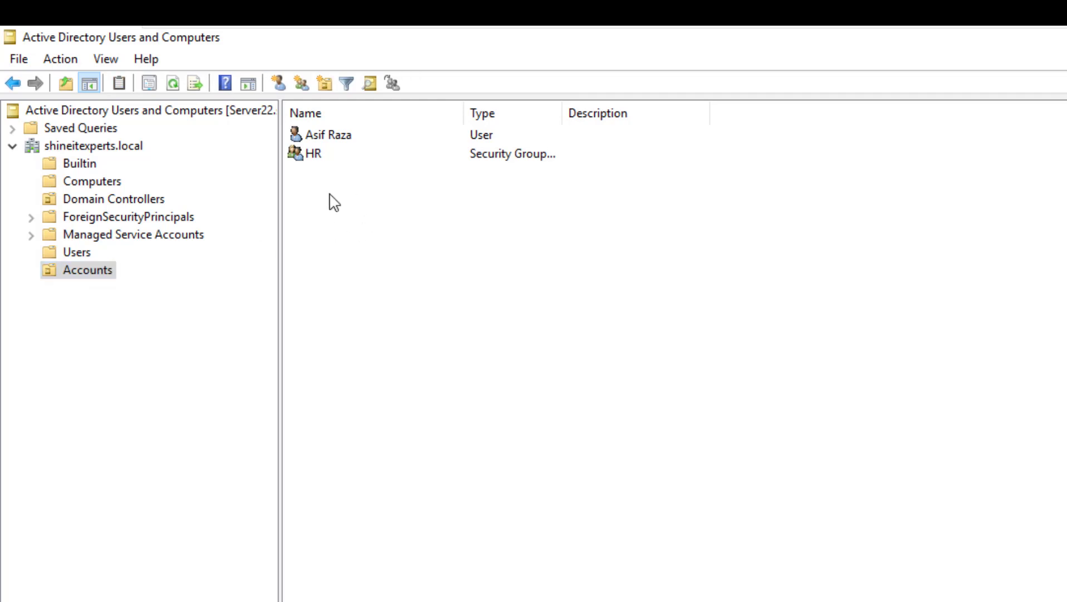